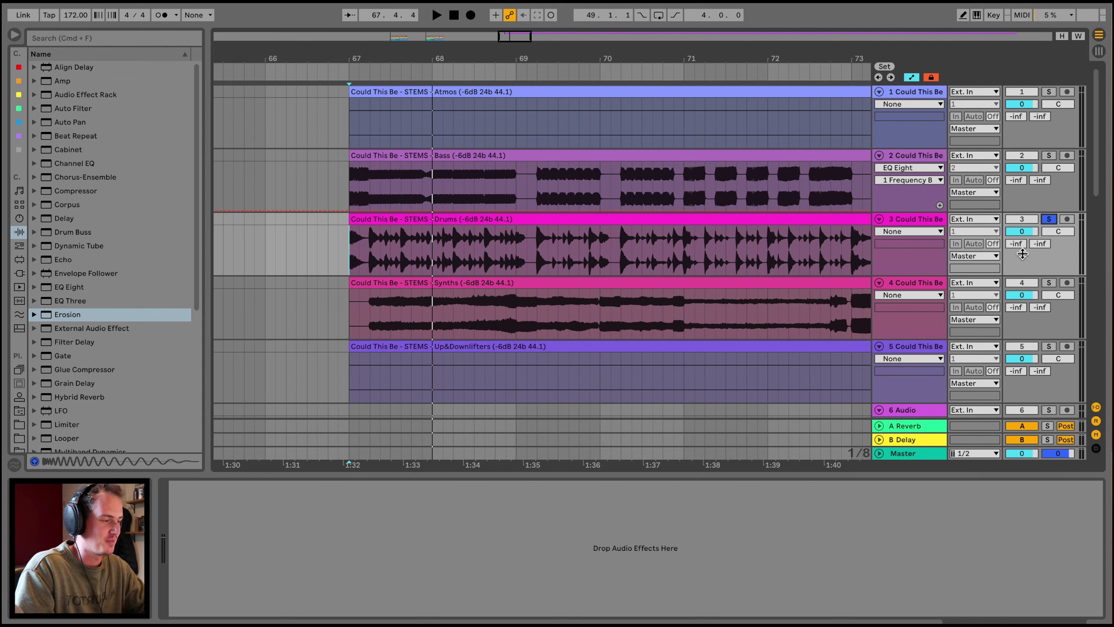
# Play the soloed Drums stem from bar 67, and solo the Bass and Synths stems together for comparison
pyautogui.press('space')
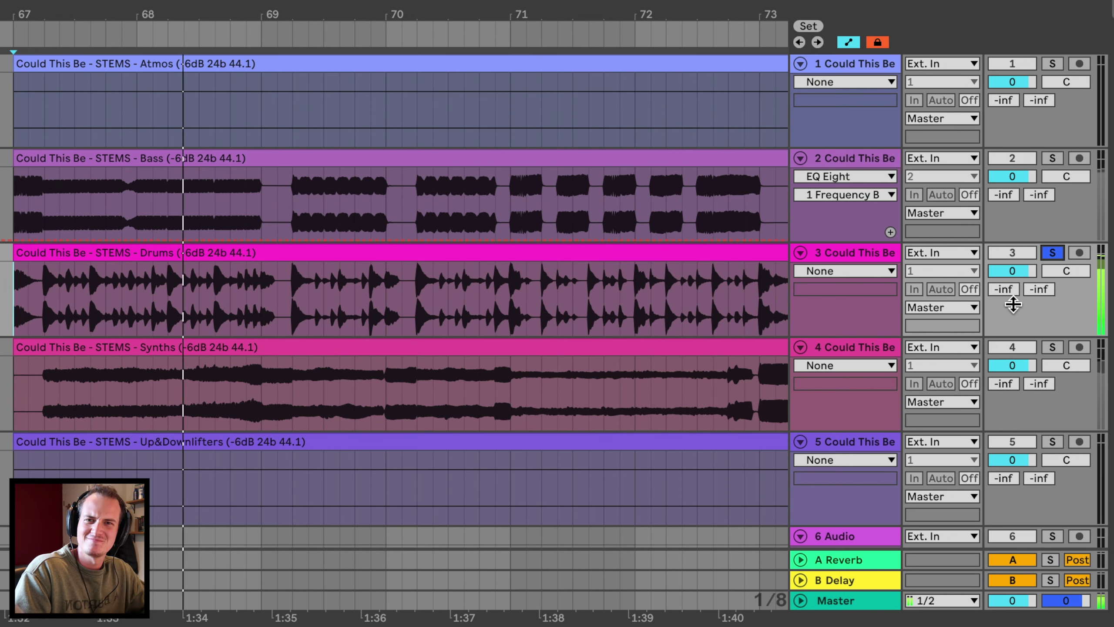
pyautogui.press('space')
pyautogui.click(1052, 158)
pyautogui.keyDown('super'); pyautogui.click(1052, 347); pyautogui.keyUp('super')
pyautogui.press('space')
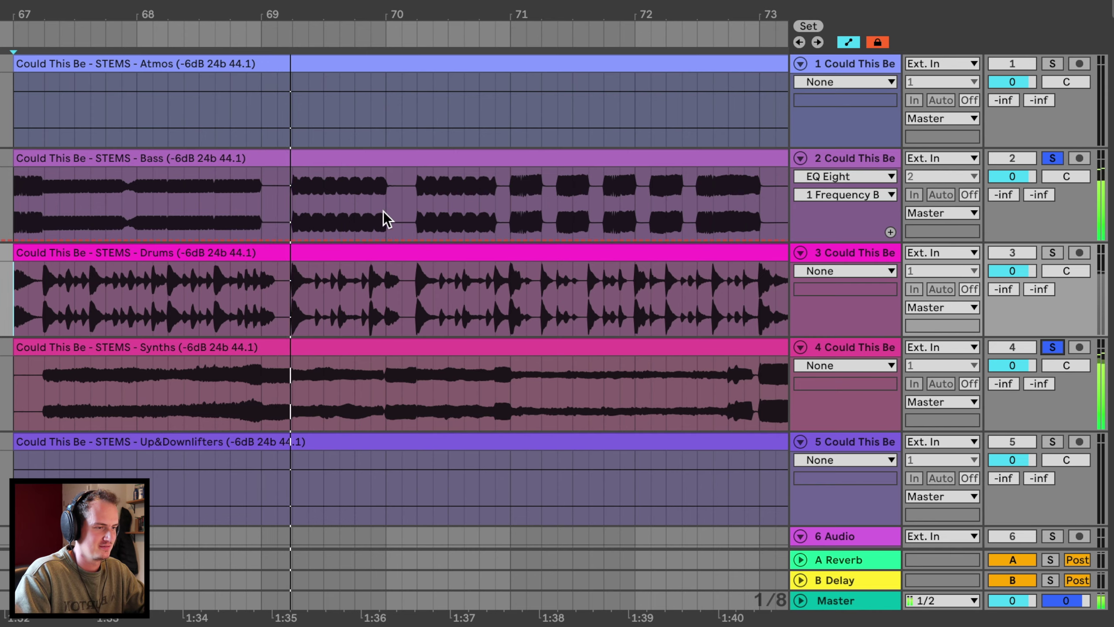
# Play the opening beats of the Drums stem at bar 67 up close, and solo the Bass stem
pyautogui.moveTo(273, 11); pyautogui.dragTo(272, 2)
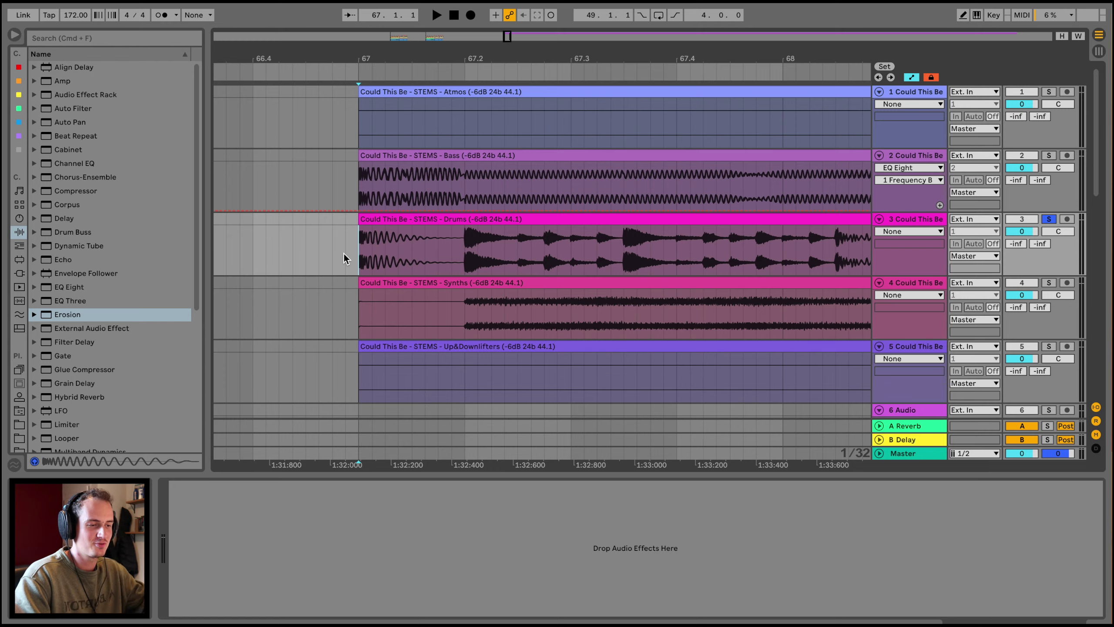
pyautogui.press('space')
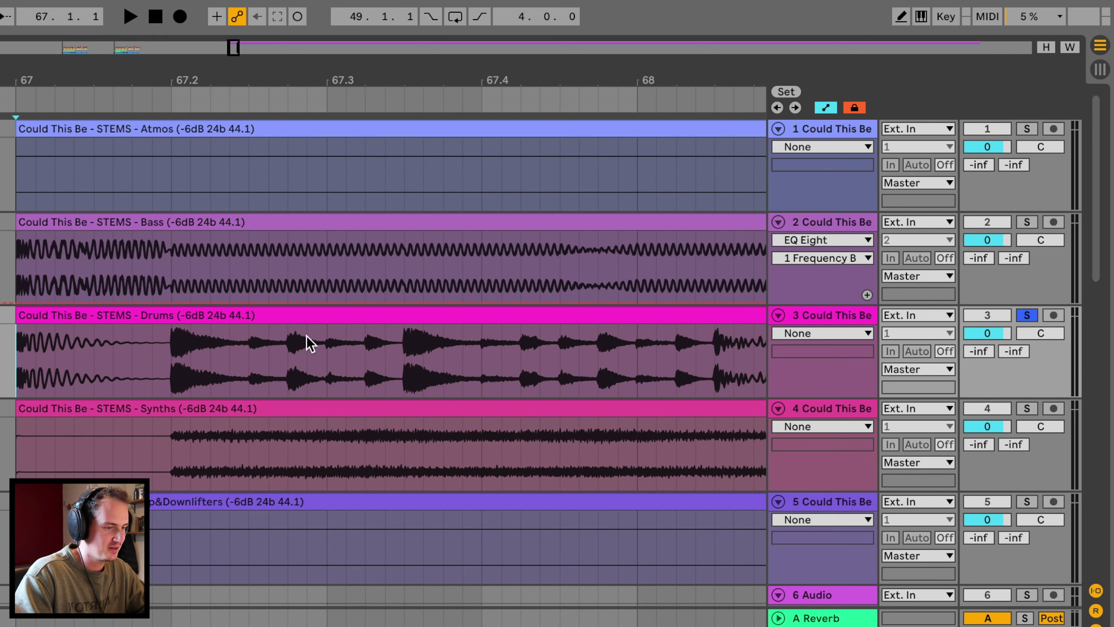
pyautogui.click(1029, 221)
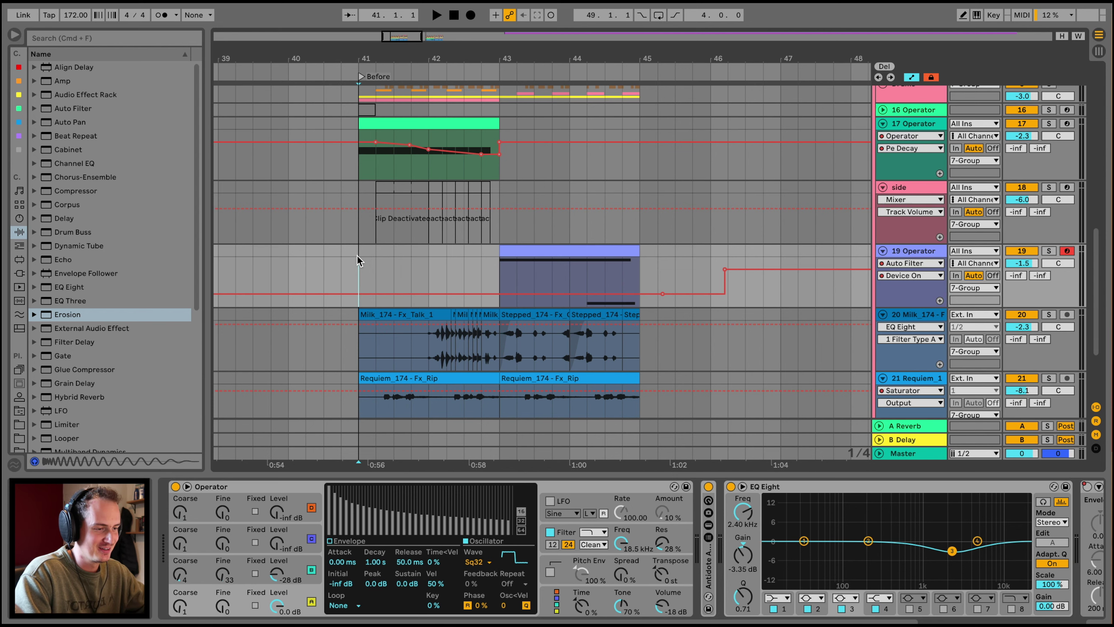
# Play the Before section from bar 41, audition its Drums group alone, and solo the 17 Operator track
pyautogui.press('space')
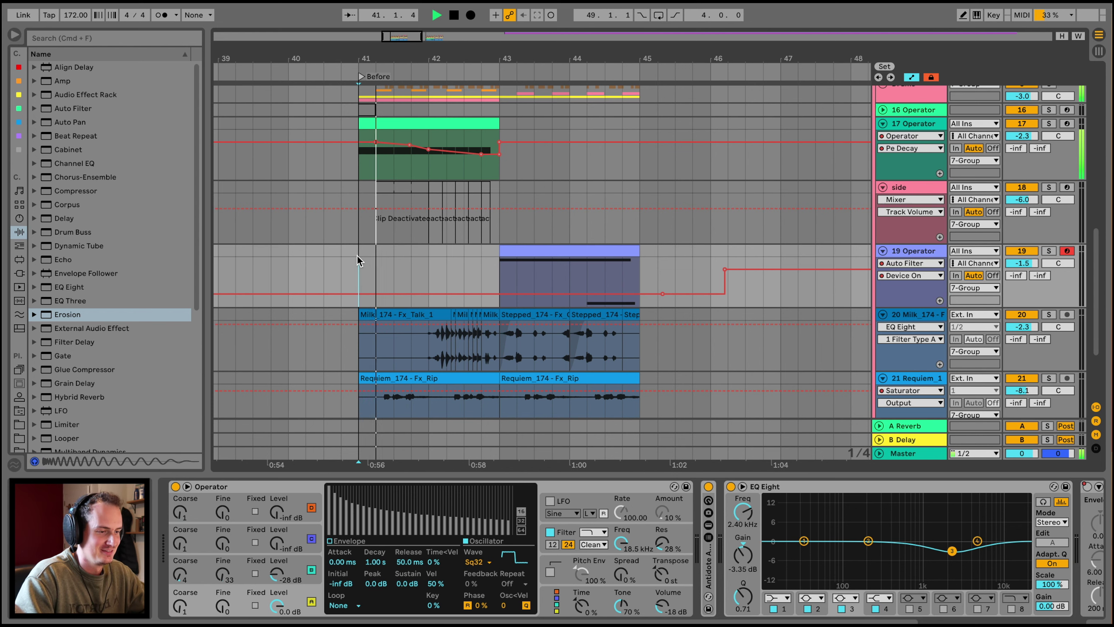
pyautogui.scroll(3, 357, 256)
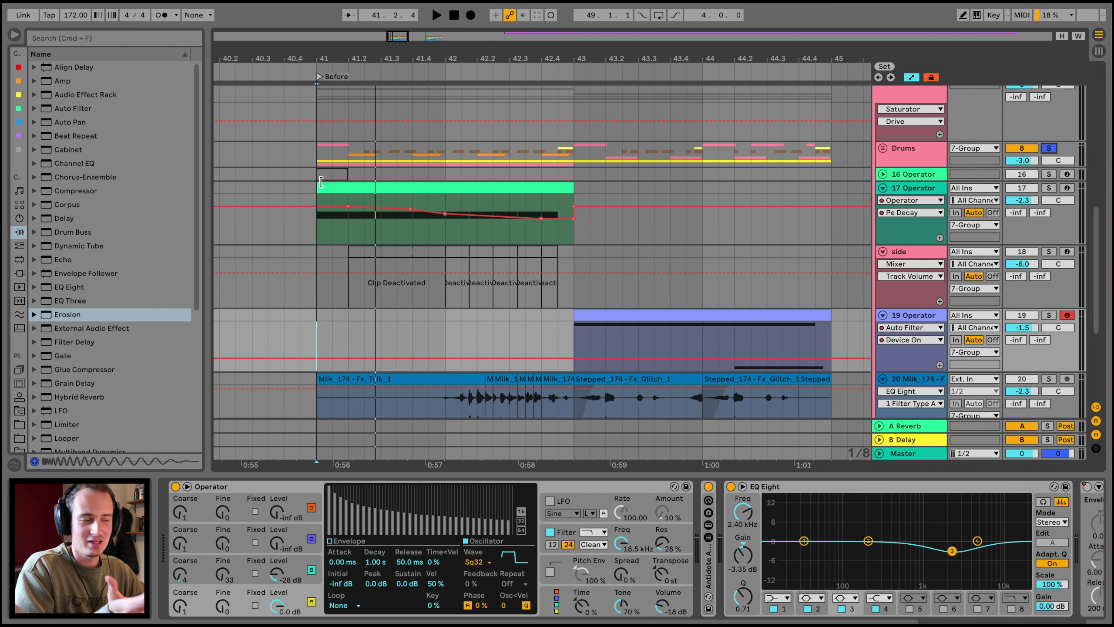
pyautogui.click(321, 154)
pyautogui.press('space')
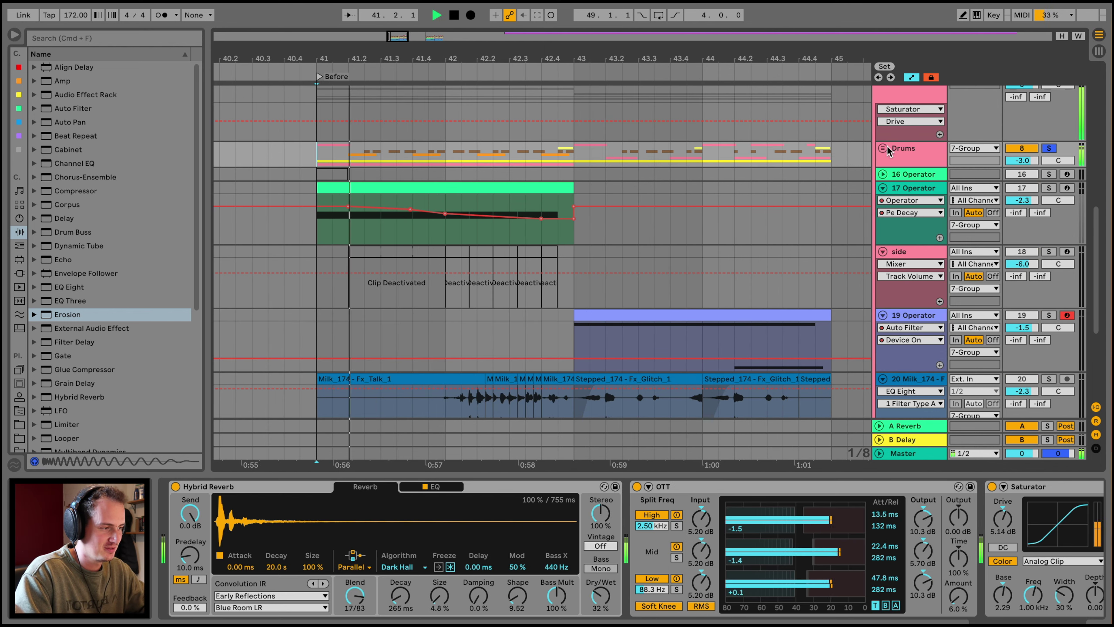
pyautogui.click(1049, 188)
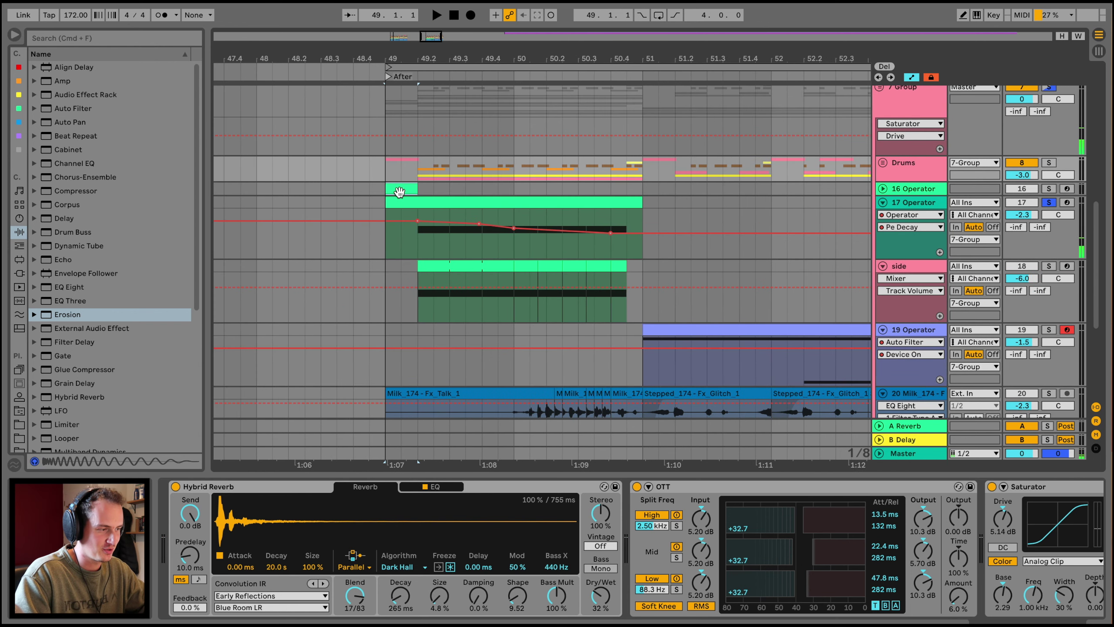
# Unfold the 16 Operator track and select the empty first beat of bar 49 across drum tracks 10 to 15
pyautogui.click(399, 192)
pyautogui.click(882, 189)
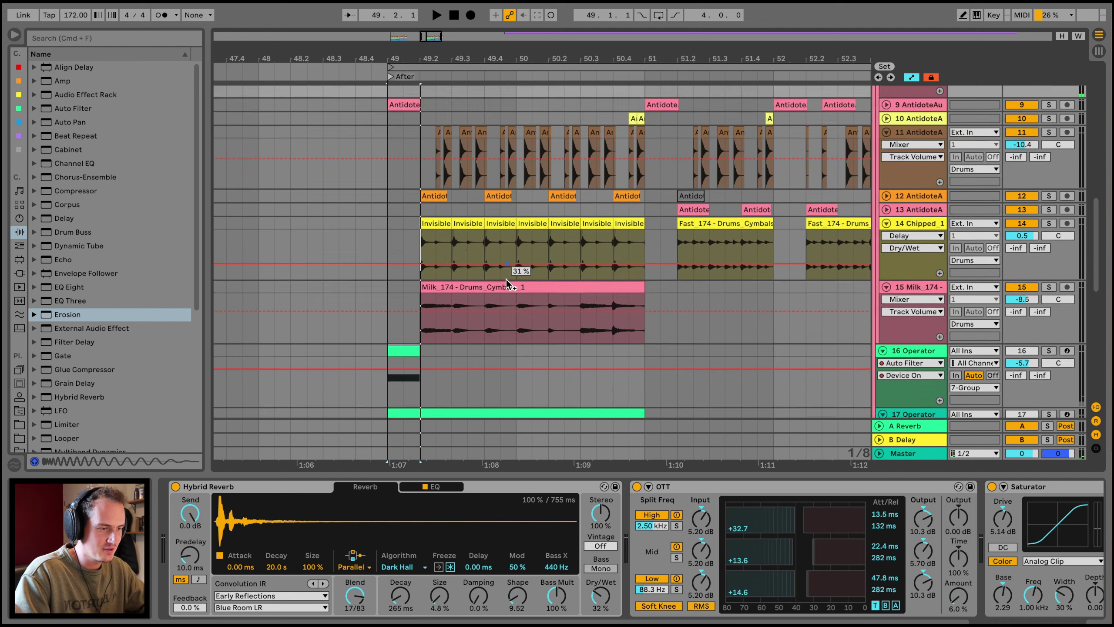
pyautogui.scroll(-2, 506, 280)
pyautogui.scroll(3, 420, 246)
pyautogui.moveTo(386, 322); pyautogui.dragTo(408, 175)
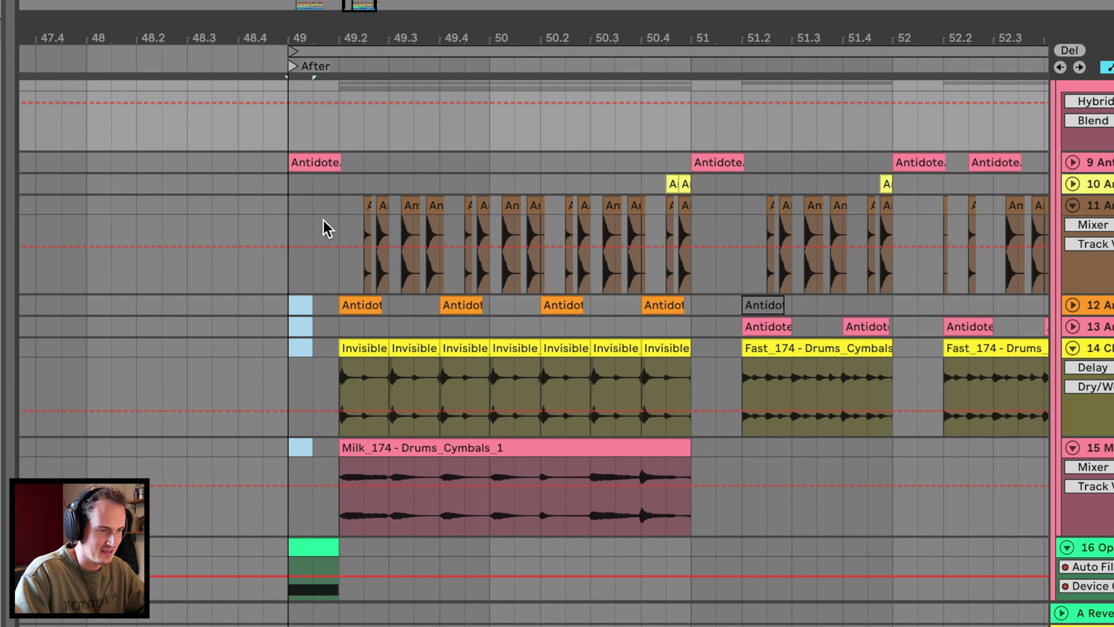
pyautogui.moveTo(327, 228); pyautogui.dragTo(341, 187)
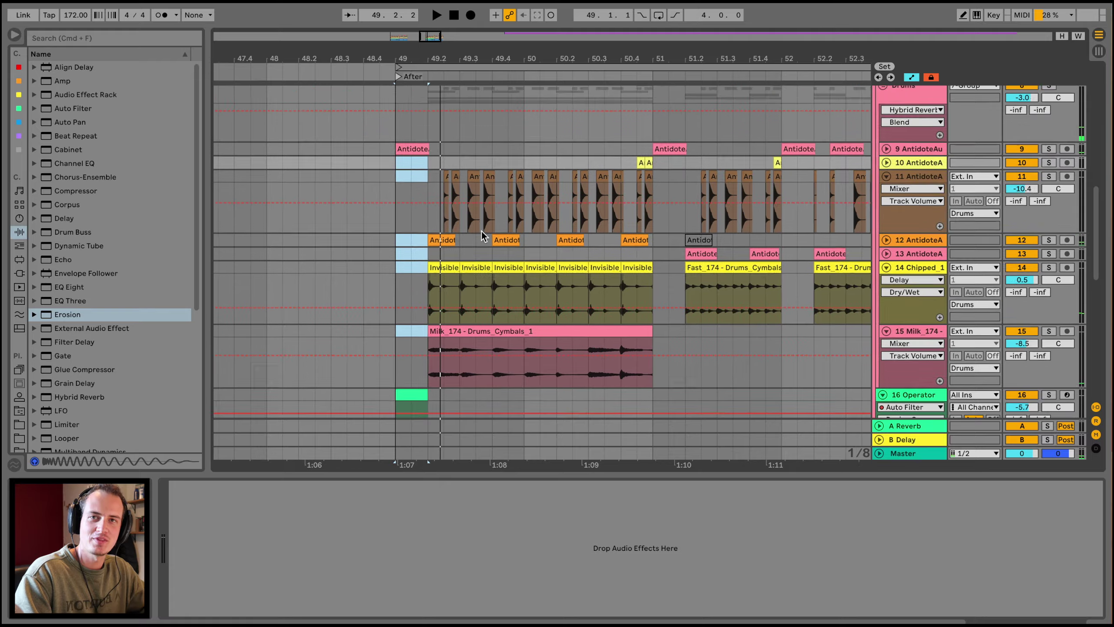
# Audition the drums of the After section repeatedly around bar 49
pyautogui.scroll(1, 483, 235)
pyautogui.press('space')
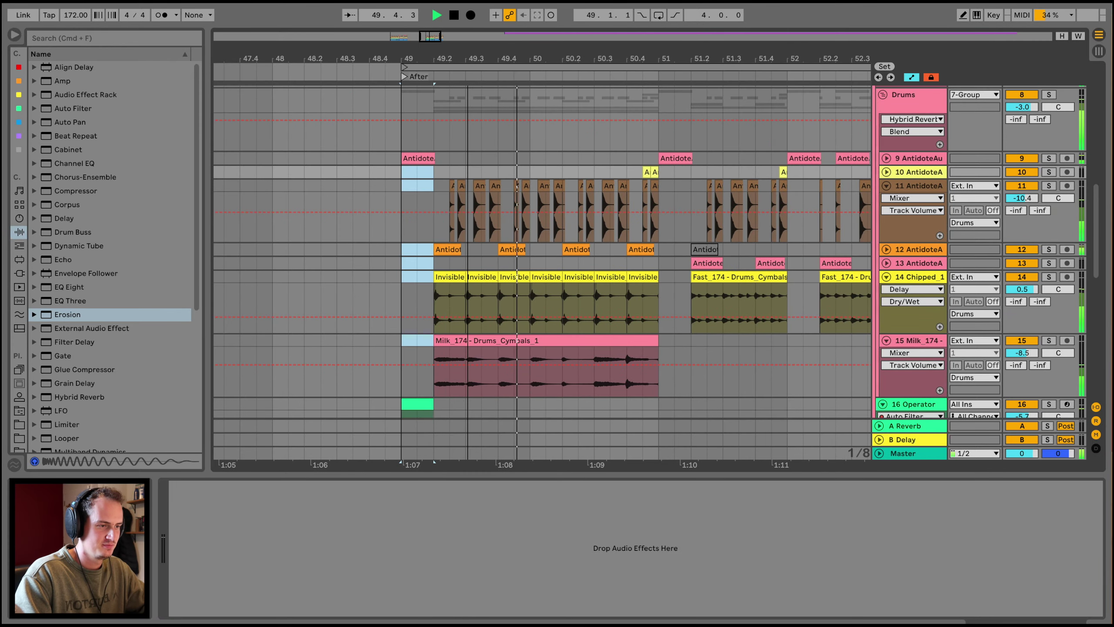
pyautogui.moveTo(468, 54); pyautogui.dragTo(468, 31)
pyautogui.press('space')
pyautogui.press('space')
pyautogui.press('space')
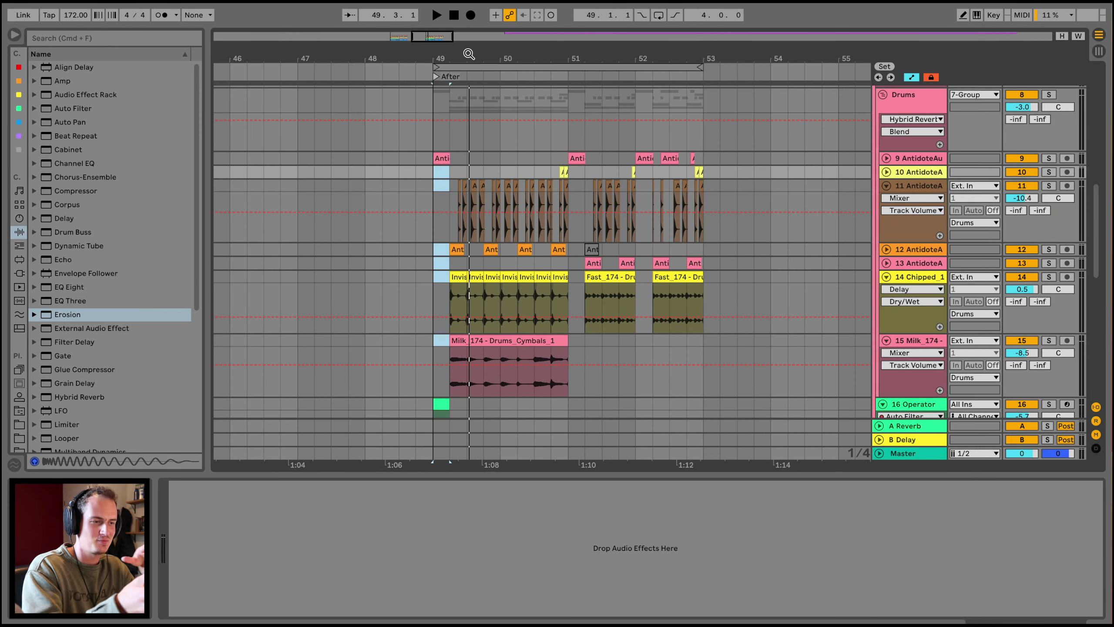
# Audition the soloed 16 Operator clip at bar 49 and set its Auto Filter frequency to 264 Hz
pyautogui.moveTo(468, 53); pyautogui.dragTo(468, 109)
pyautogui.scroll(-3, 468, 263)
pyautogui.click(415, 343)
pyautogui.press('space')
pyautogui.press('space')
pyautogui.click(384, 386)
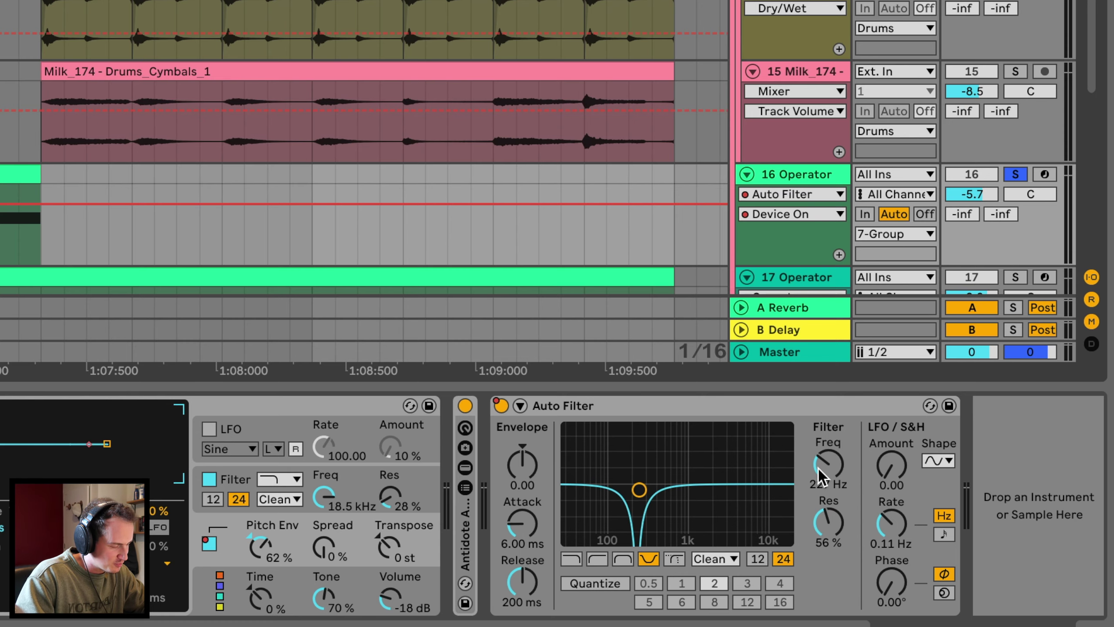
pyautogui.moveTo(820, 476)
pyautogui.mouseDown()
pyautogui.moveTo(821, 427)
pyautogui.moveTo(820, 473)
pyautogui.mouseUp()
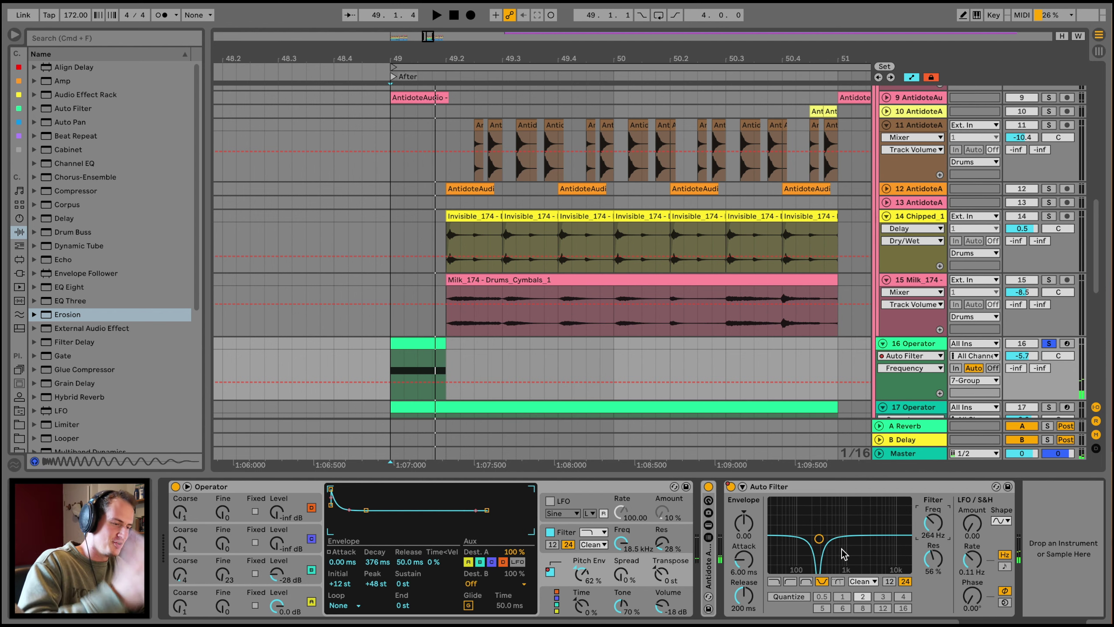
# Audition the 16 Operator clip with its pitch envelope and Auto Filter off, and raise the Off automation breakpoint before bar 49 to On
pyautogui.click(773, 485)
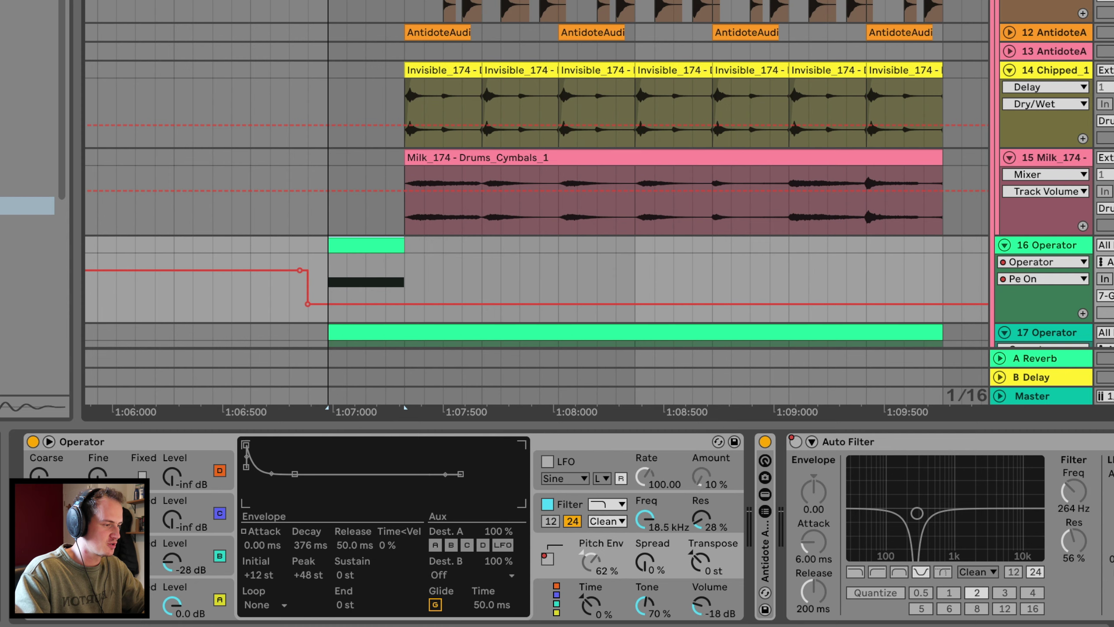
pyautogui.press('space')
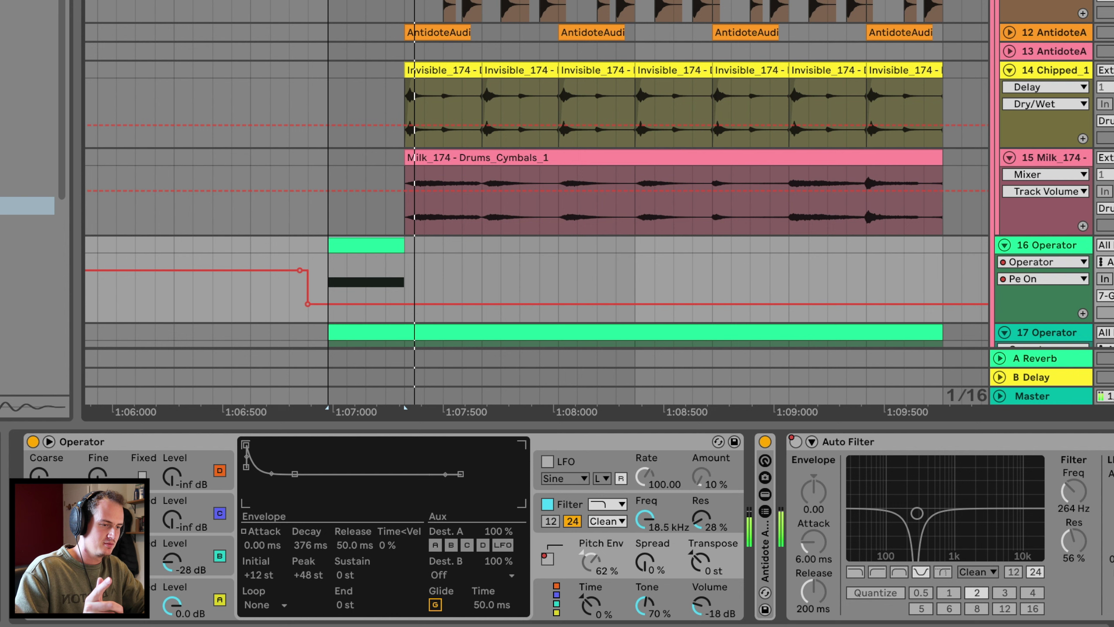
pyautogui.press('space')
pyautogui.press('space')
pyautogui.press('space')
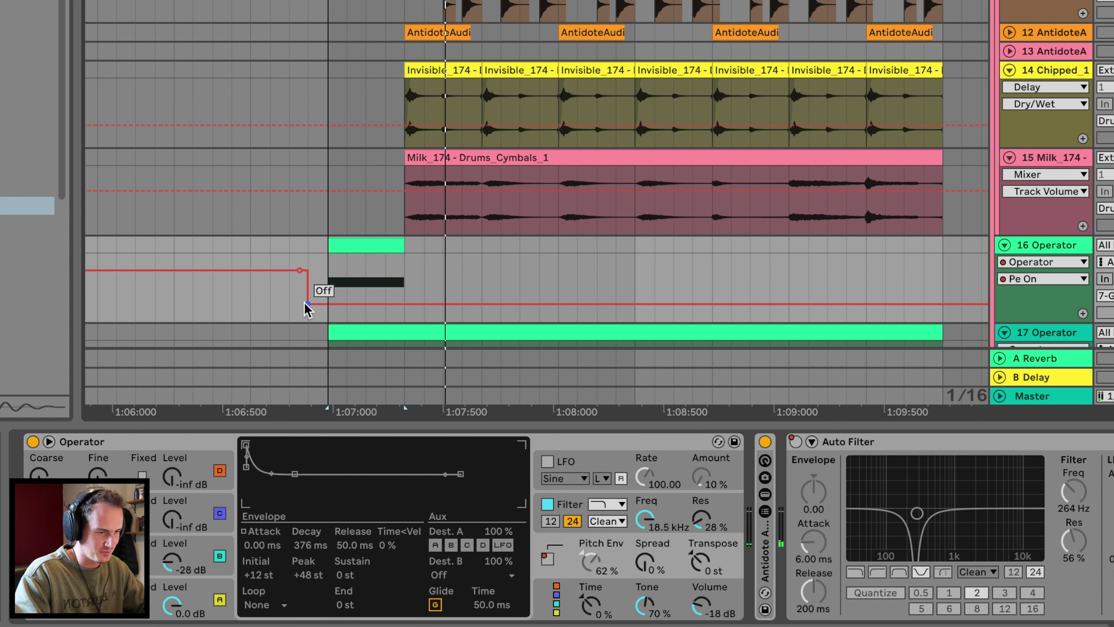
pyautogui.moveTo(308, 304); pyautogui.dragTo(308, 270)
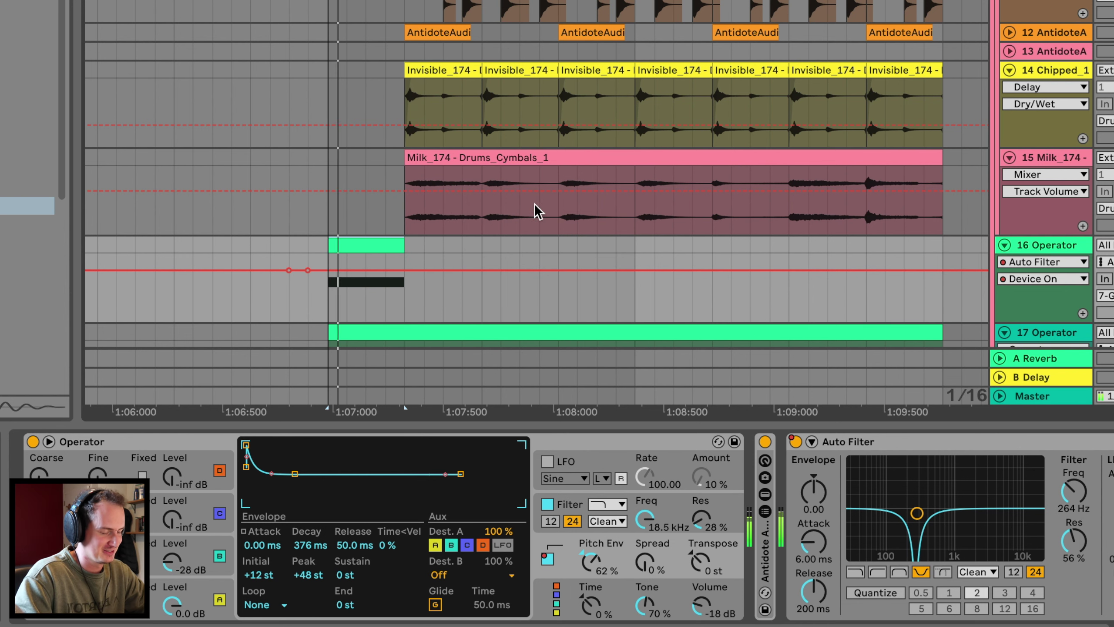
# Loop one beat of the soloed Bass stem from bar 71, play it, and extend the loop to three beats
pyautogui.scroll(-4, 557, 182)
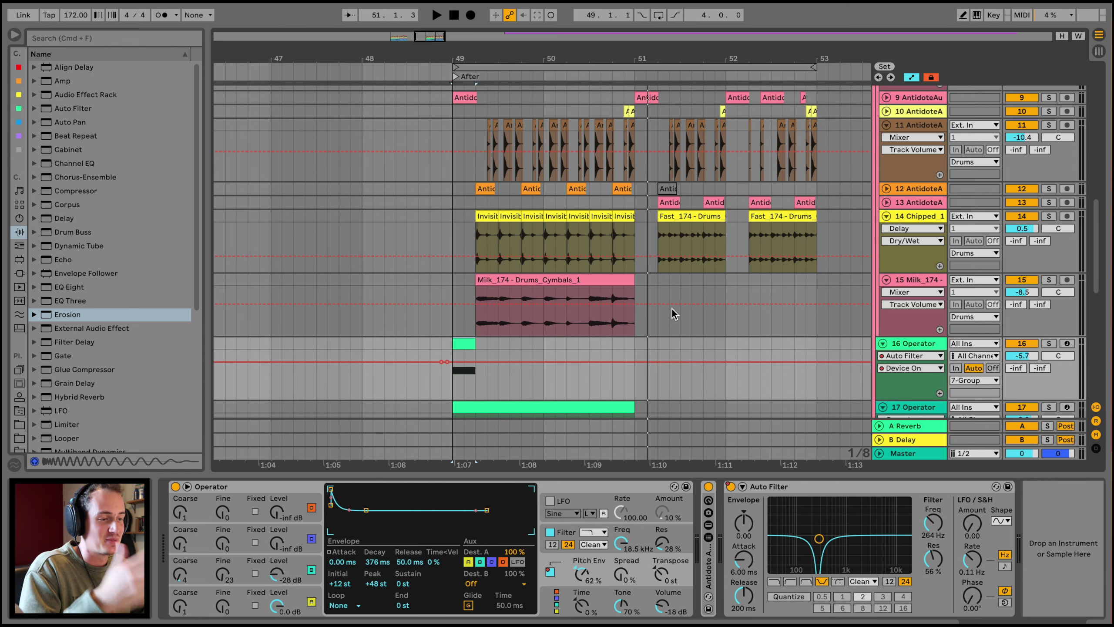
pyautogui.click(449, 276)
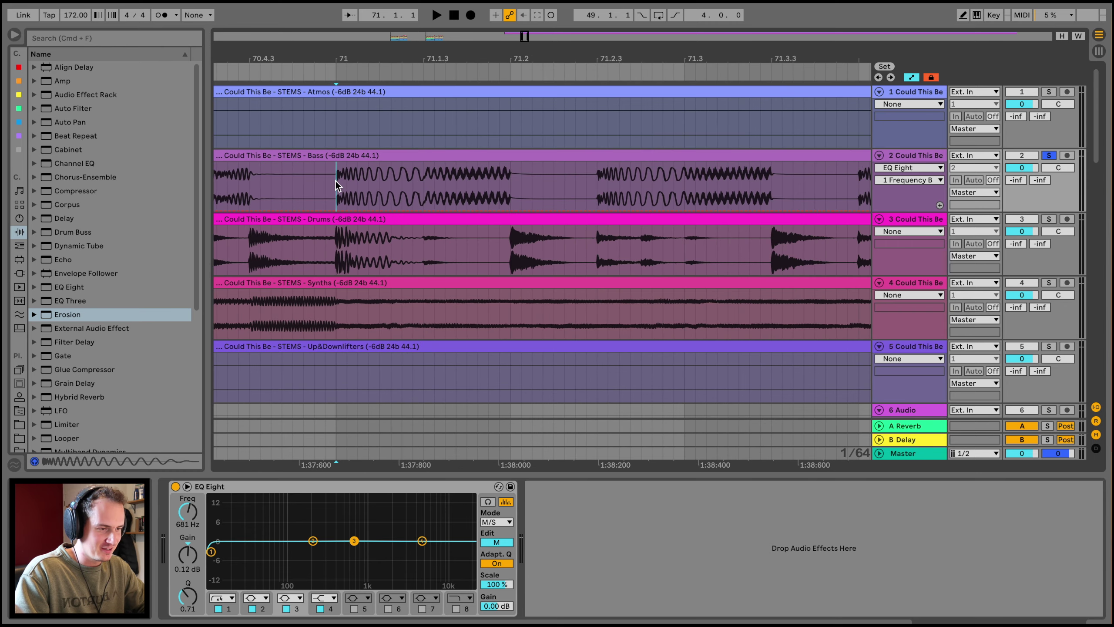
pyautogui.moveTo(338, 185); pyautogui.dragTo(528, 181)
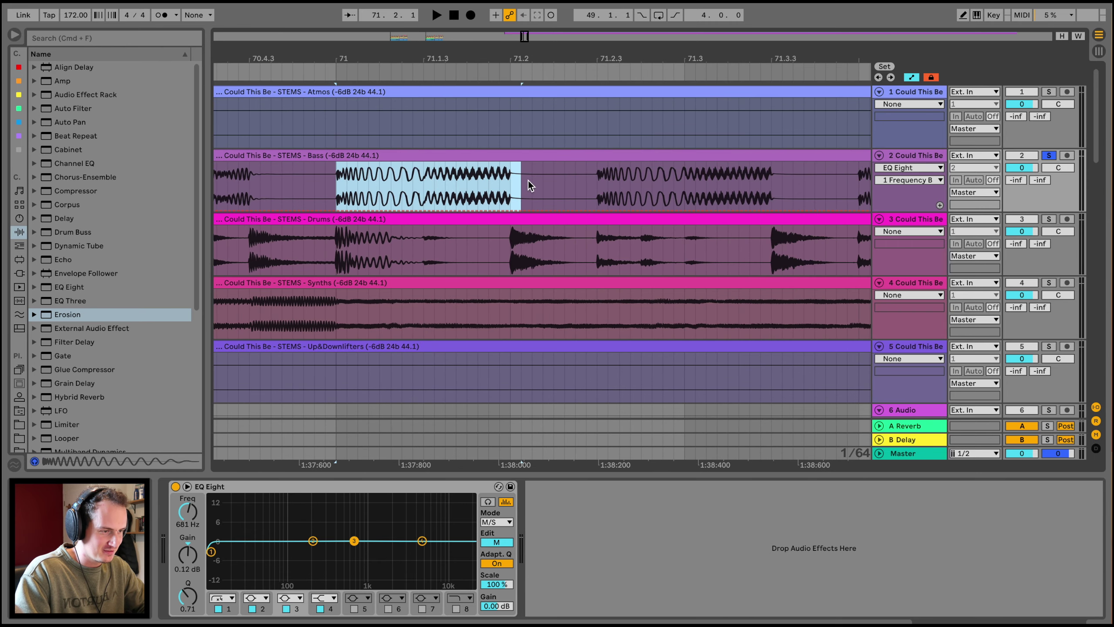
pyautogui.press('super+l')
pyautogui.press('space')
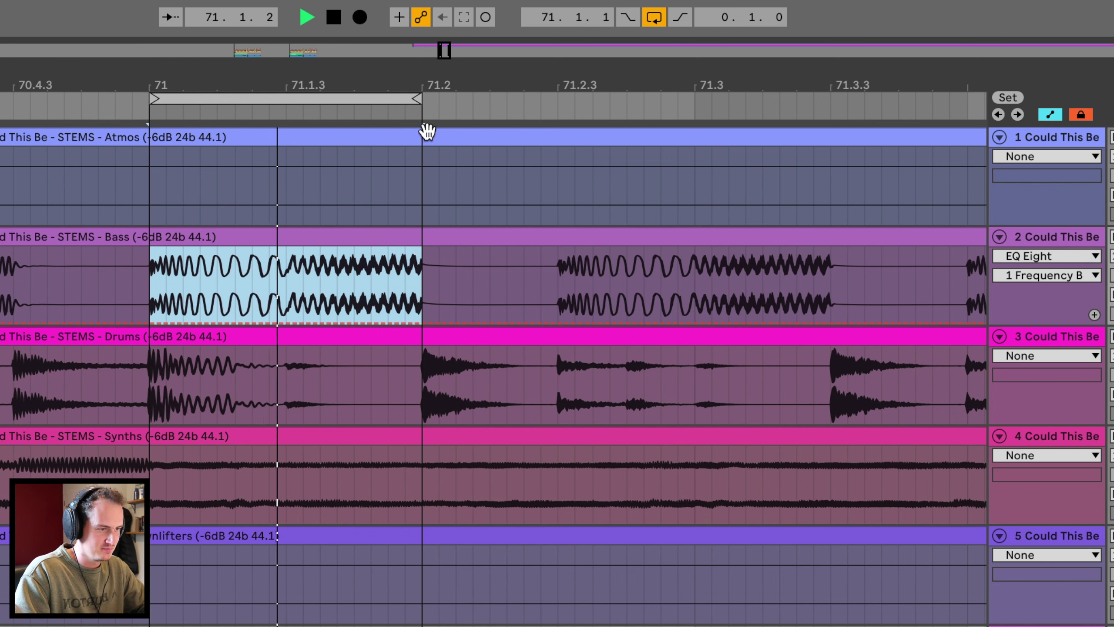
pyautogui.moveTo(420, 99); pyautogui.dragTo(970, 115)
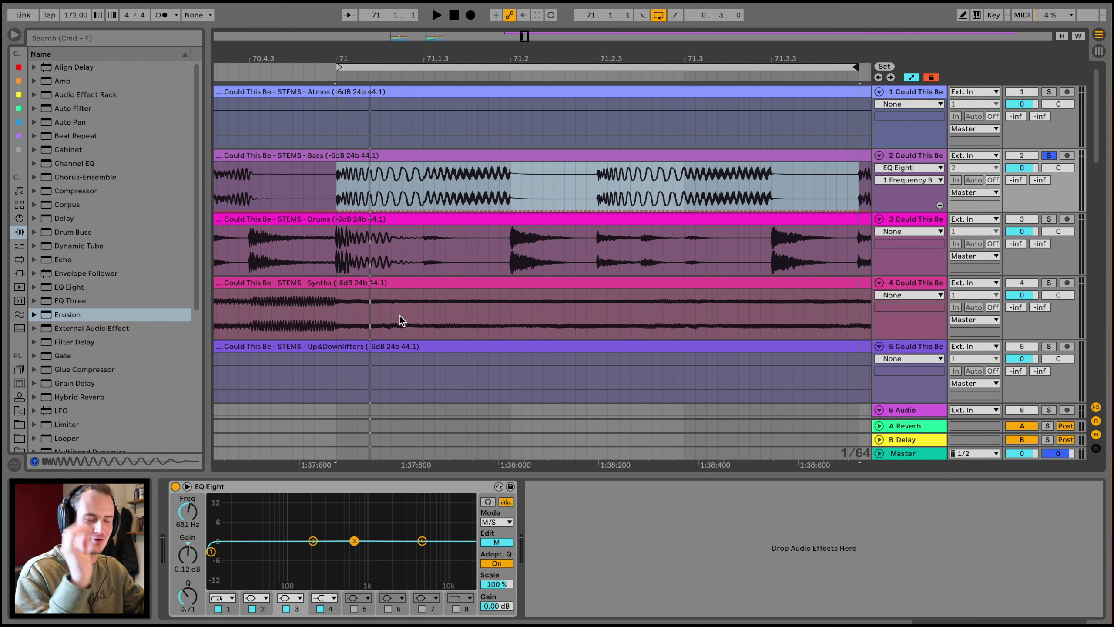
# Audition only the Bass stem's sides by moving EQ Eight's first mid-channel band to 18.2 kHz, and return the band to 10 Hz
pyautogui.press('space')
pyautogui.moveTo(211, 551); pyautogui.dragTo(465, 578)
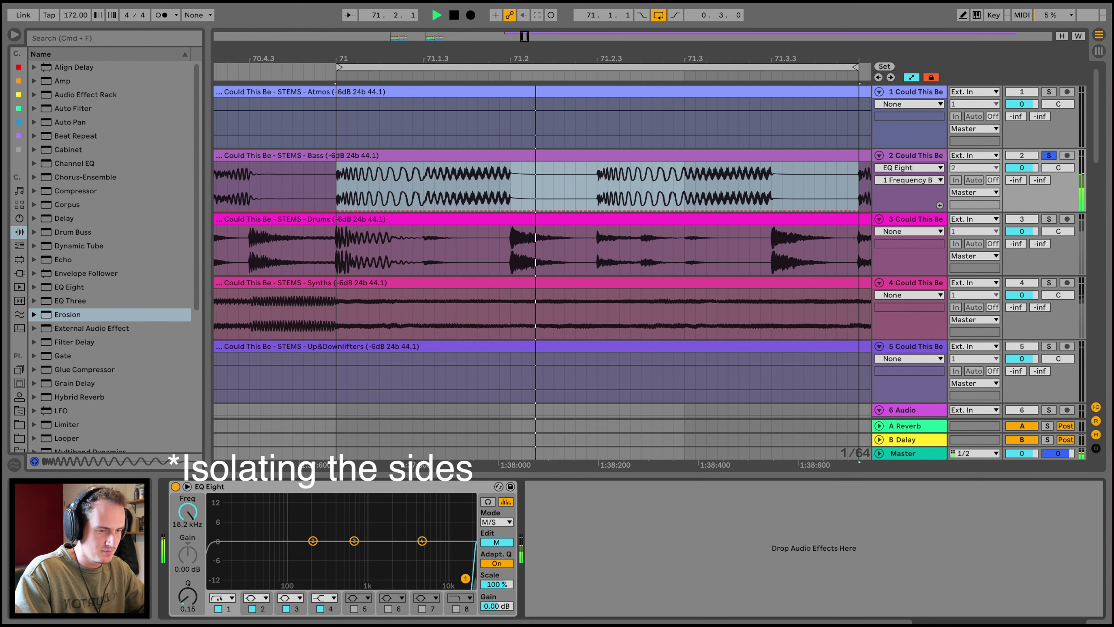
pyautogui.press('space')
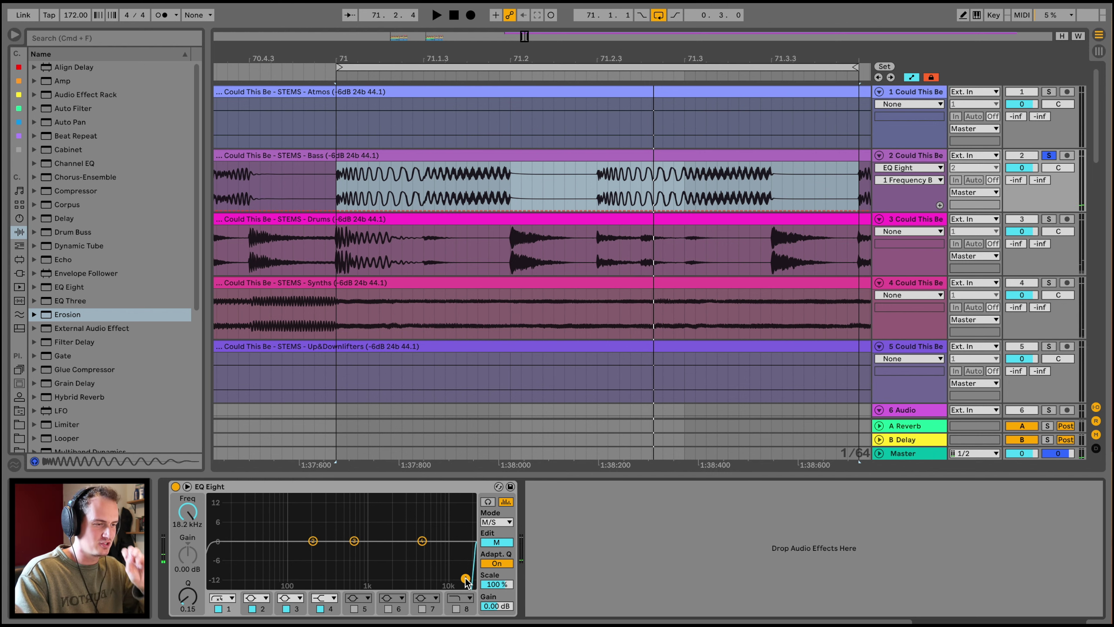
pyautogui.moveTo(466, 578); pyautogui.dragTo(211, 551)
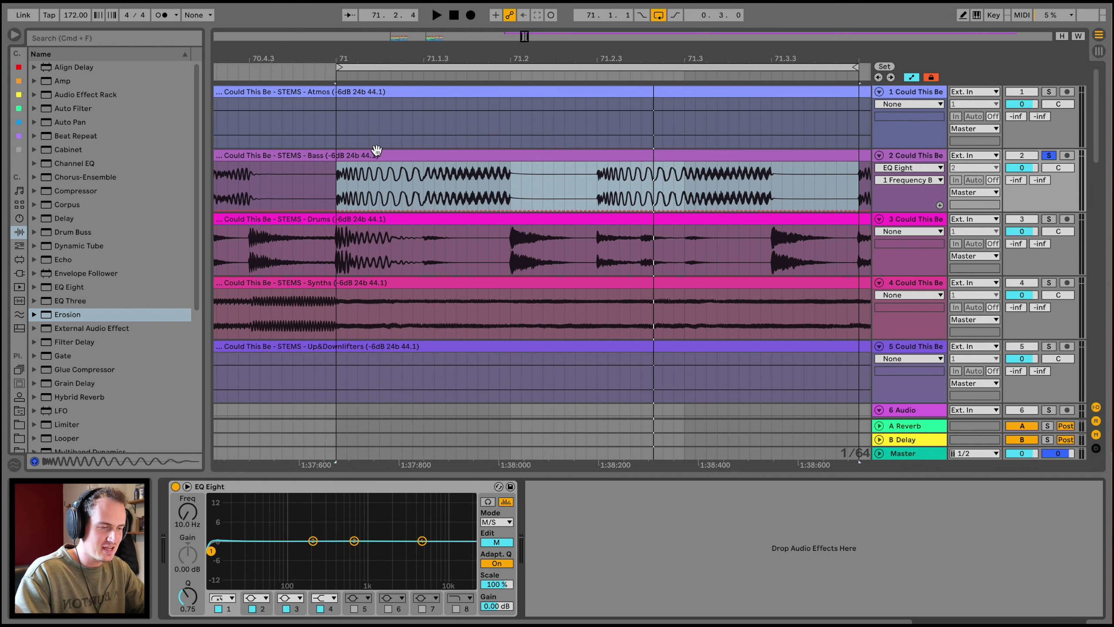
# Play the Bass stem around bar 71 and examine its note pattern through bars 71 and 72
pyautogui.click(375, 184)
pyautogui.press('space')
pyautogui.moveTo(429, 60); pyautogui.dragTo(432, 72)
pyautogui.moveTo(411, 185); pyautogui.dragTo(596, 162)
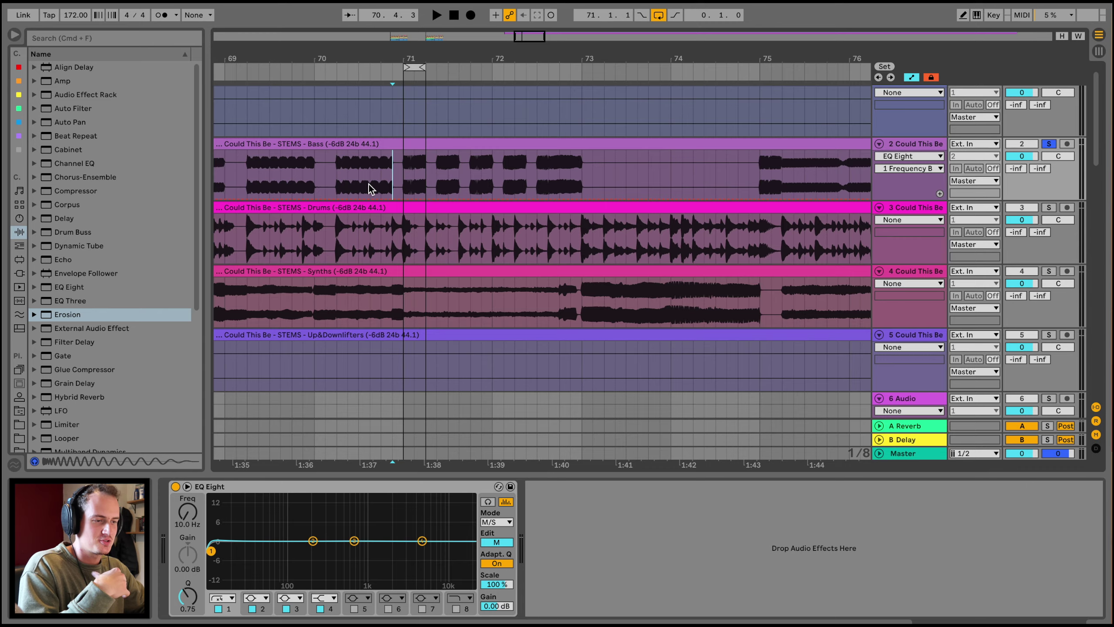
pyautogui.hscroll(-1, 369, 184)
pyautogui.hscroll(-6, 369, 184)
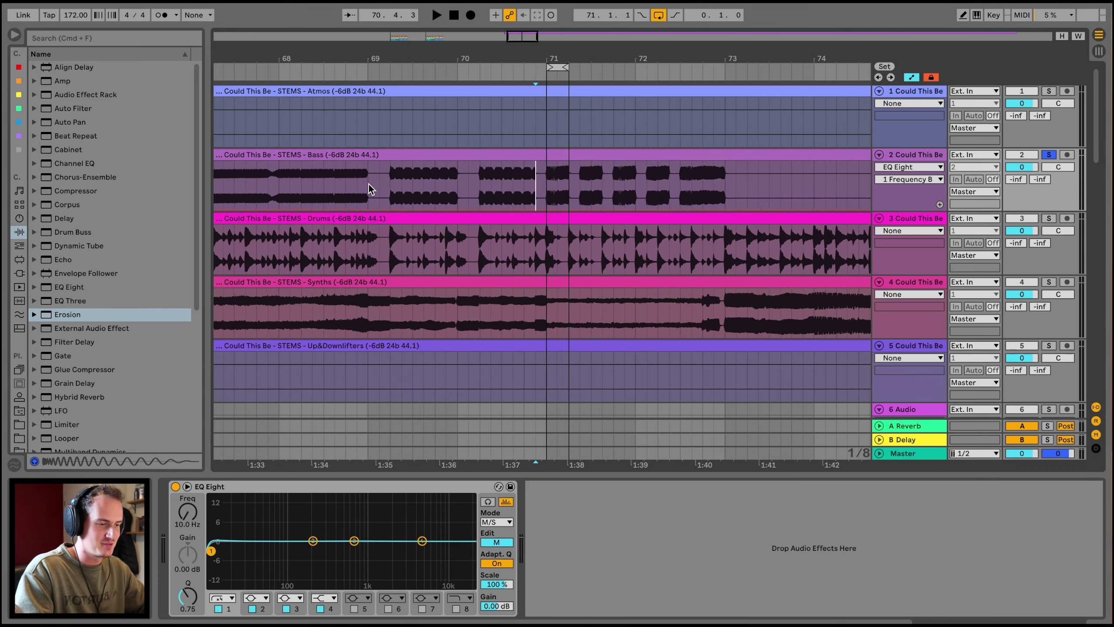
# Return to the Before and After sections and audition the 17 Operator bass soloed
pyautogui.scroll(-7, 369, 184)
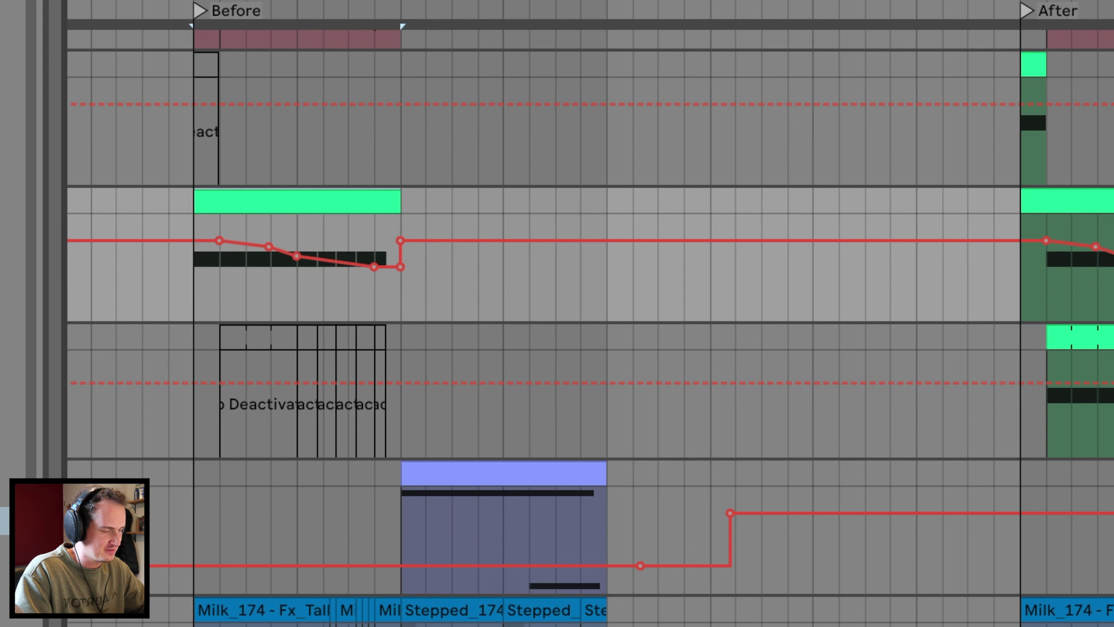
pyautogui.press('space')
pyautogui.click(1052, 202)
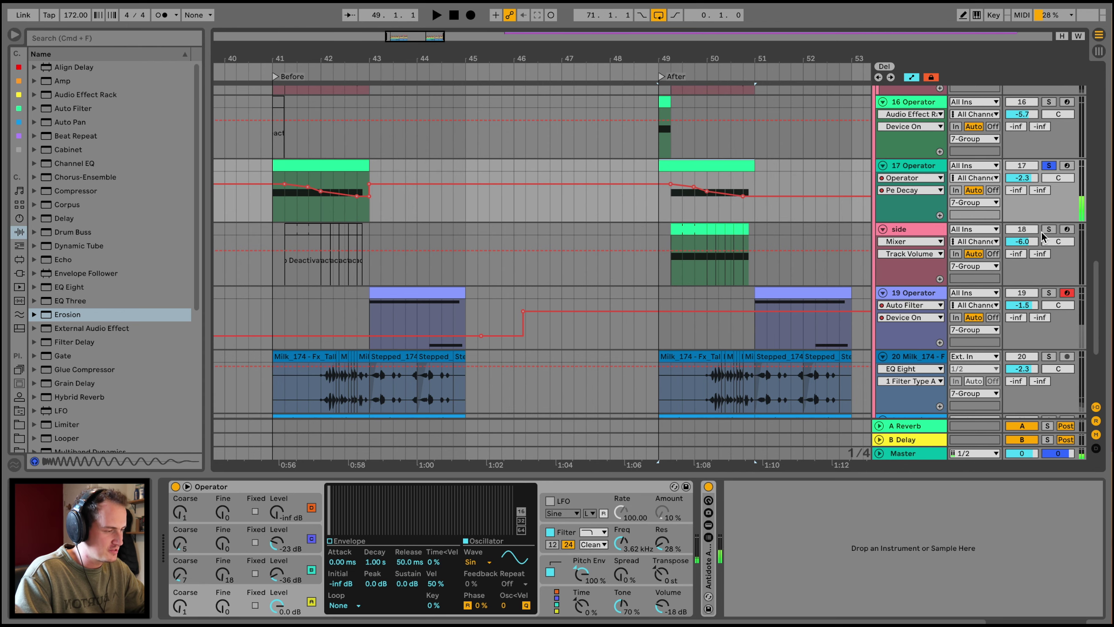
# Unfold the side track's Audio Effect Rack to show its device chain, and play the soloed side layer from bar 50
pyautogui.click(927, 229)
pyautogui.doubleClick(708, 557)
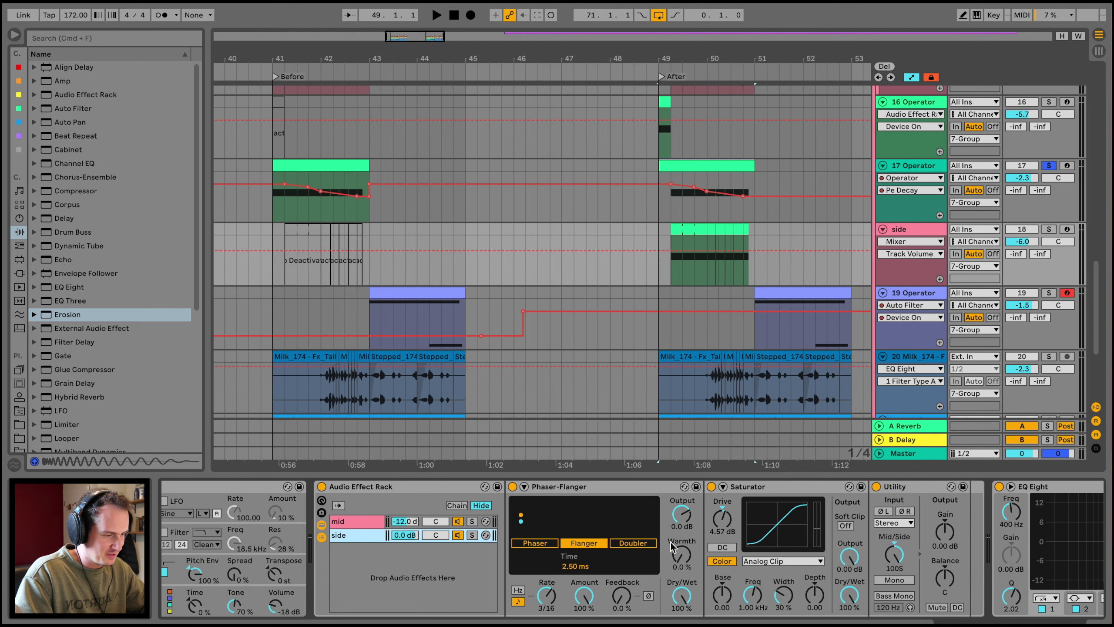
pyautogui.hscroll(-5, 691, 536)
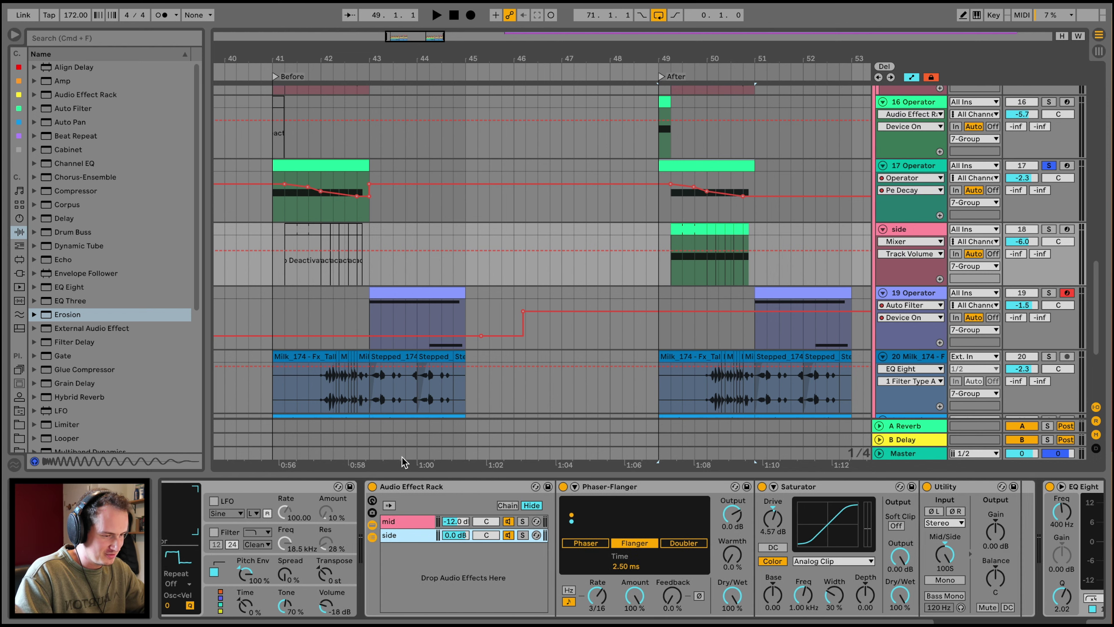
pyautogui.press('space')
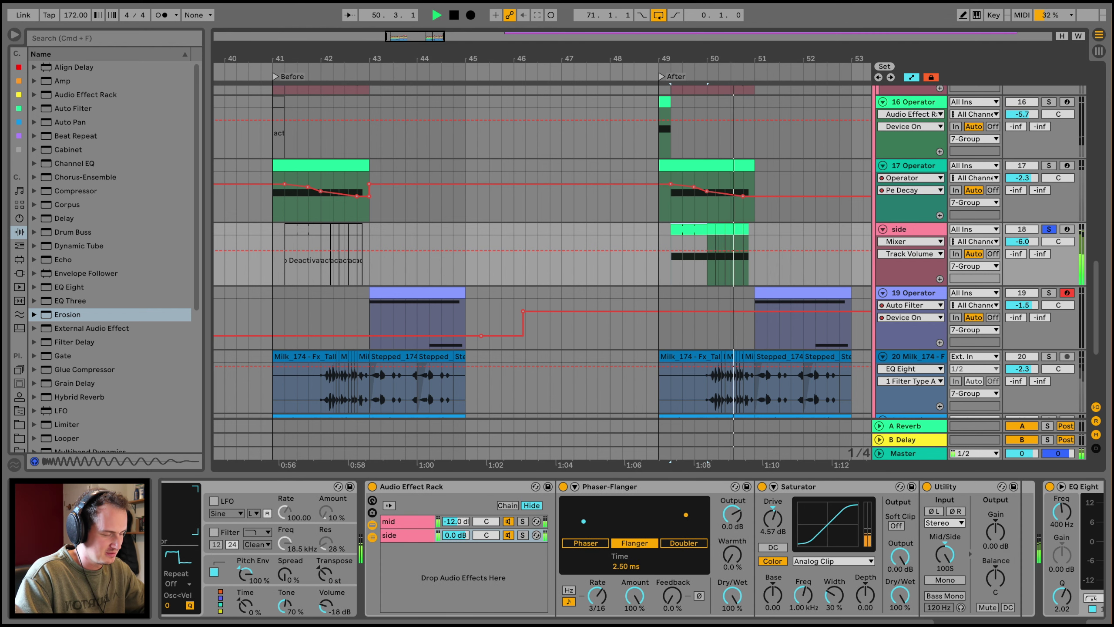
# Play the soloed side layer around bar 50 in the After section
pyautogui.moveTo(768, 59); pyautogui.dragTo(768, 152)
pyautogui.press('space')
pyautogui.press('space')
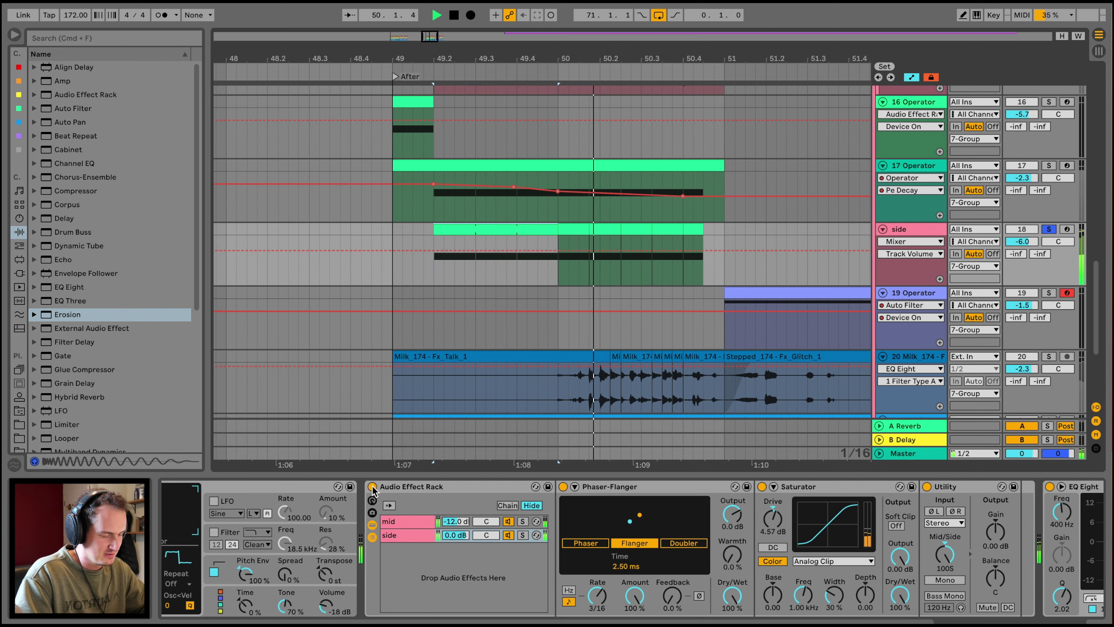
pyautogui.press('space')
# Insert an audio track below the side track, set its input to Resampling, and record the soloed side layer from bar 49.2
pyautogui.click(916, 232)
pyautogui.press('super+t')
pyautogui.click(970, 292)
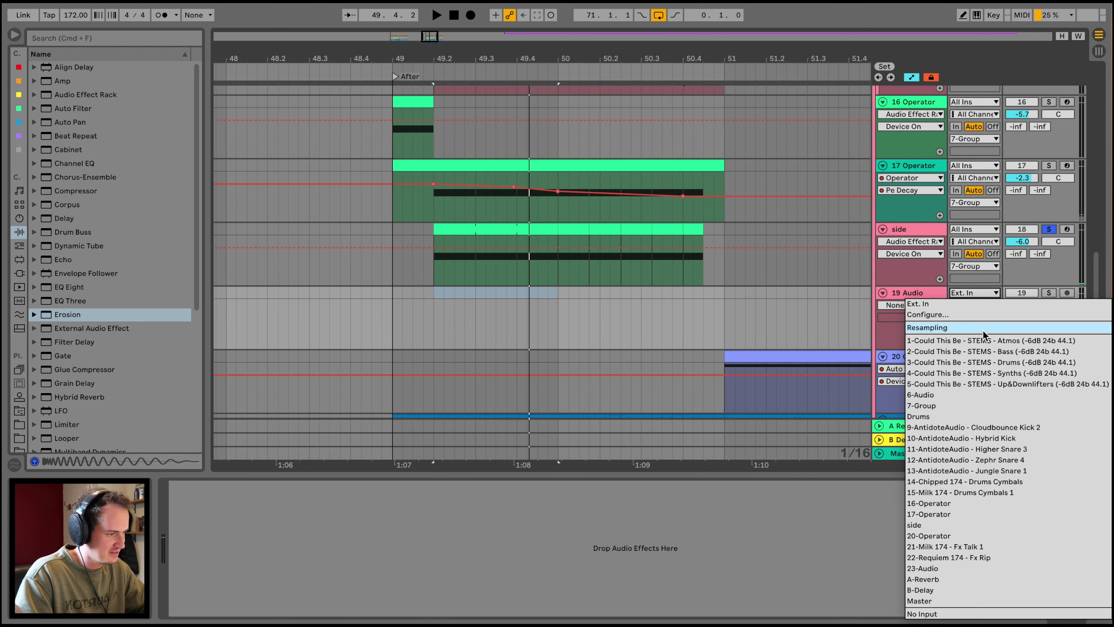
pyautogui.click(984, 328)
pyautogui.press('F9')
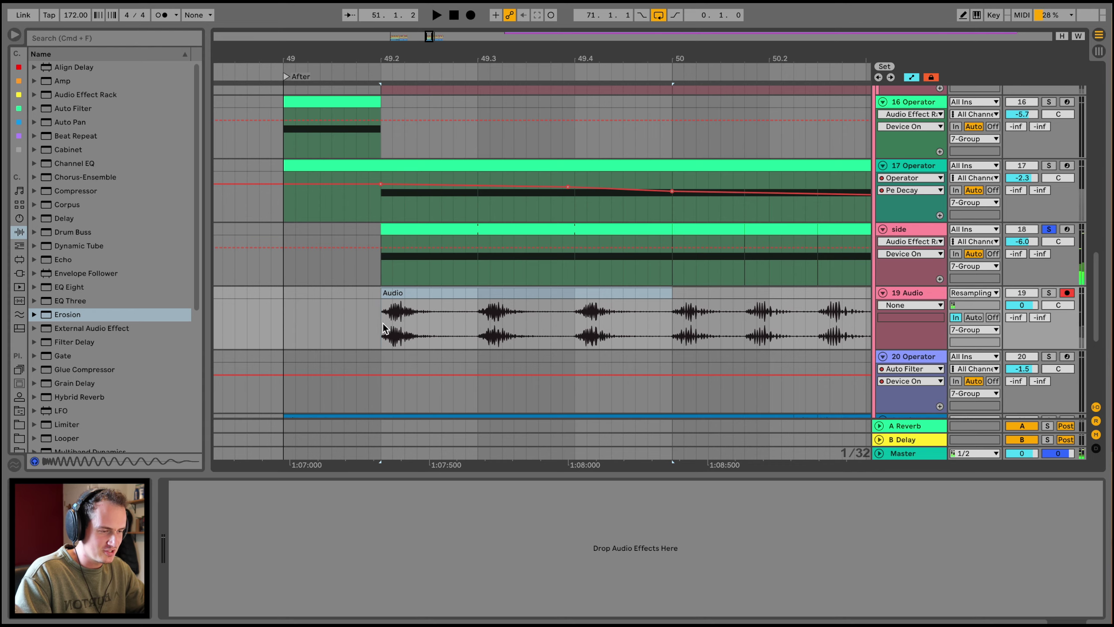
# Examine the shape and spacing of the hits in the resampled audio clip, starting with the first hit
pyautogui.click(357, 327)
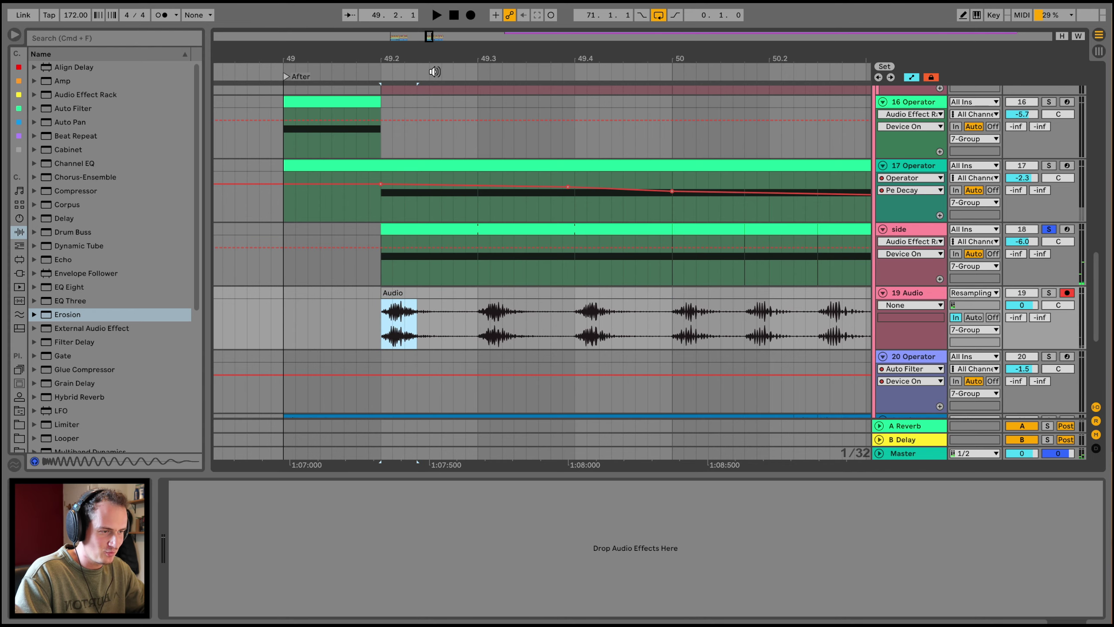
pyautogui.moveTo(440, 60); pyautogui.dragTo(440, 35)
pyautogui.click(423, 295)
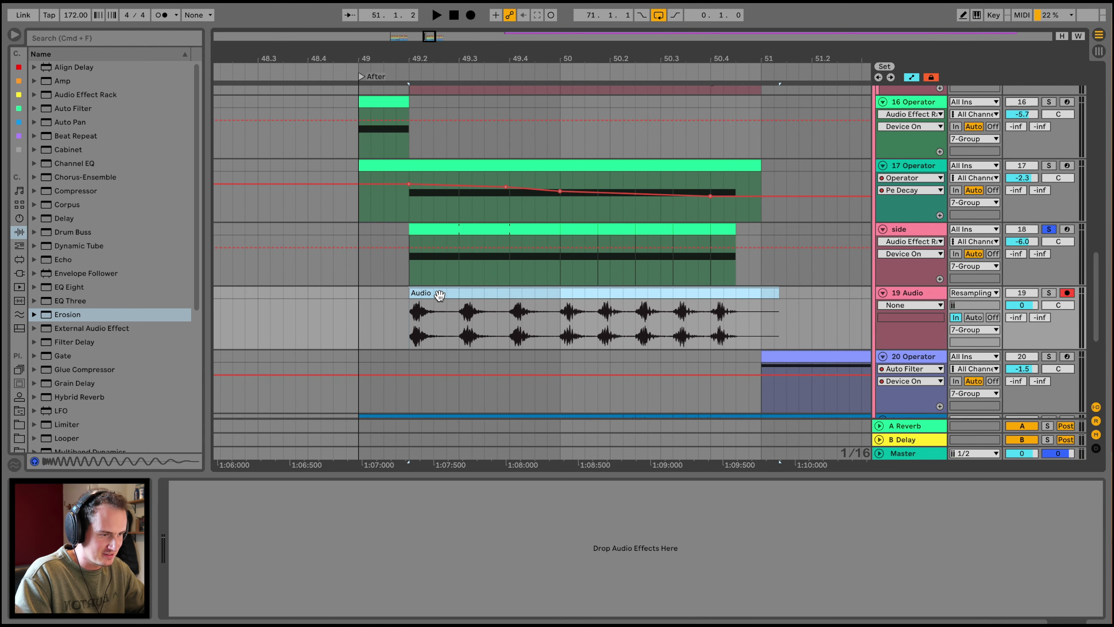
pyautogui.press('F9')
# Solo the resampled audio track, return the solo to the side track, and view the side track's device chain
pyautogui.click(1049, 293)
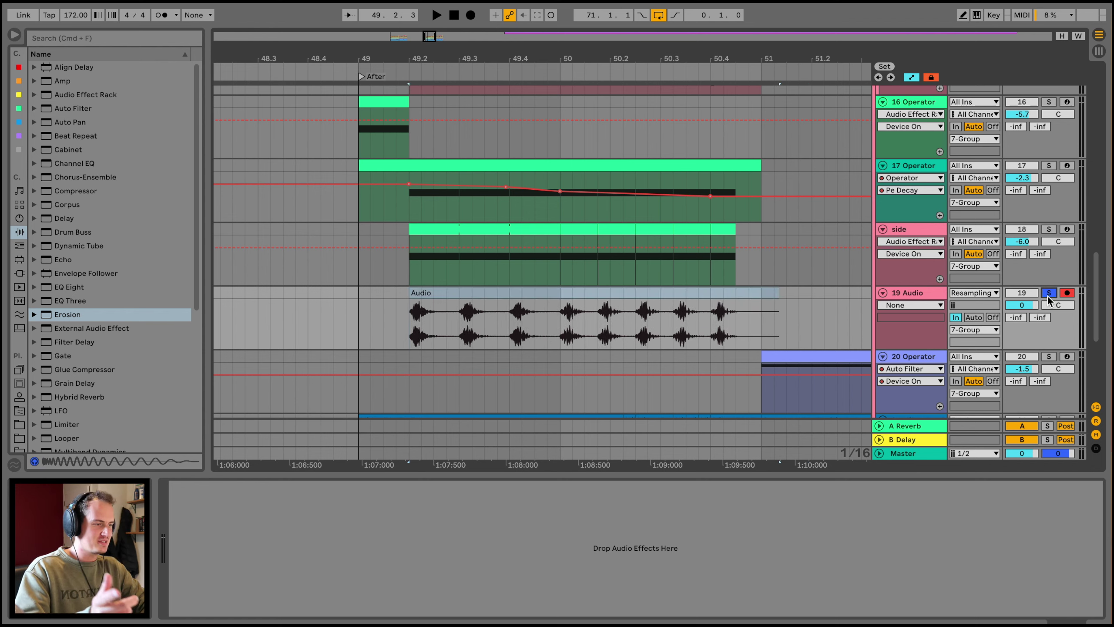
pyautogui.click(1049, 229)
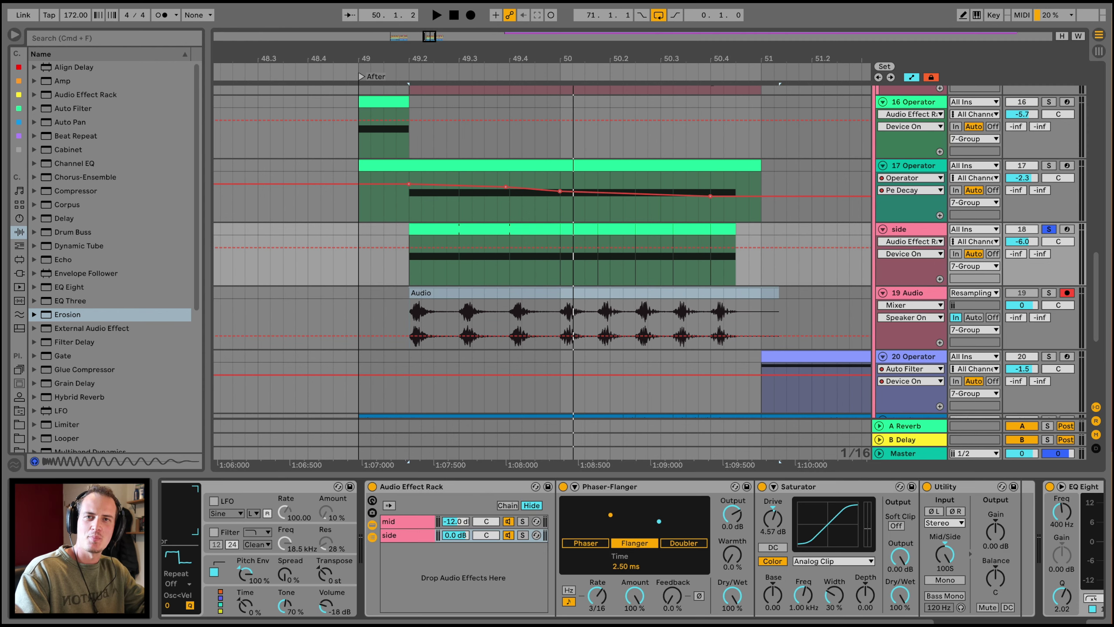
pyautogui.hscroll(5, 616, 543)
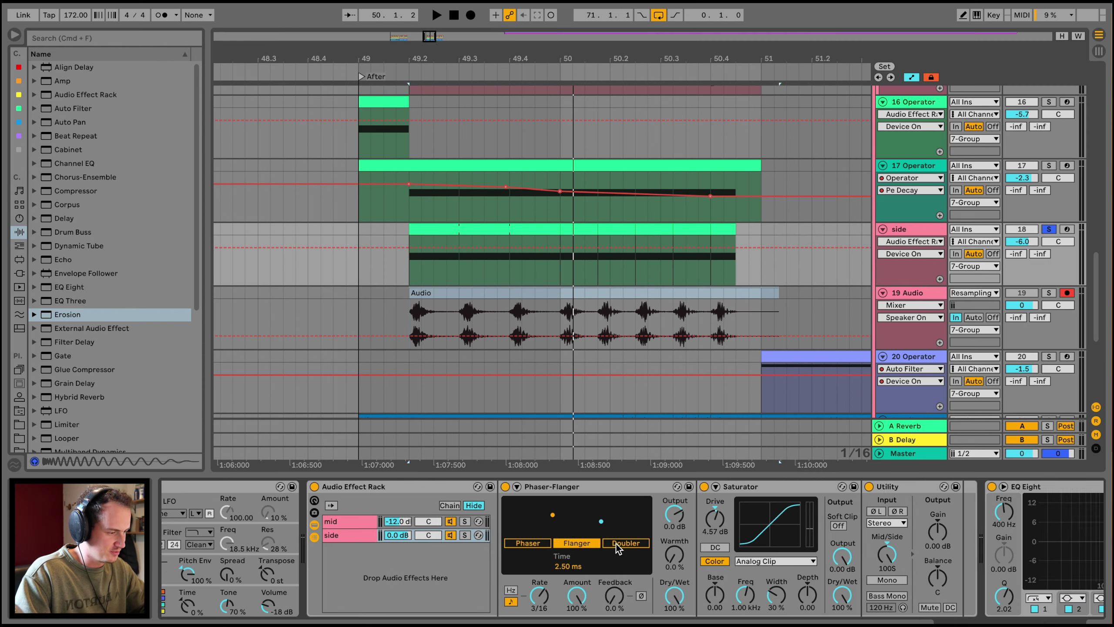
# Play the After section from bar 49 and the Before section from bar 41 in the full mix to compare them
pyautogui.press('space')
pyautogui.hscroll(-7, 616, 543)
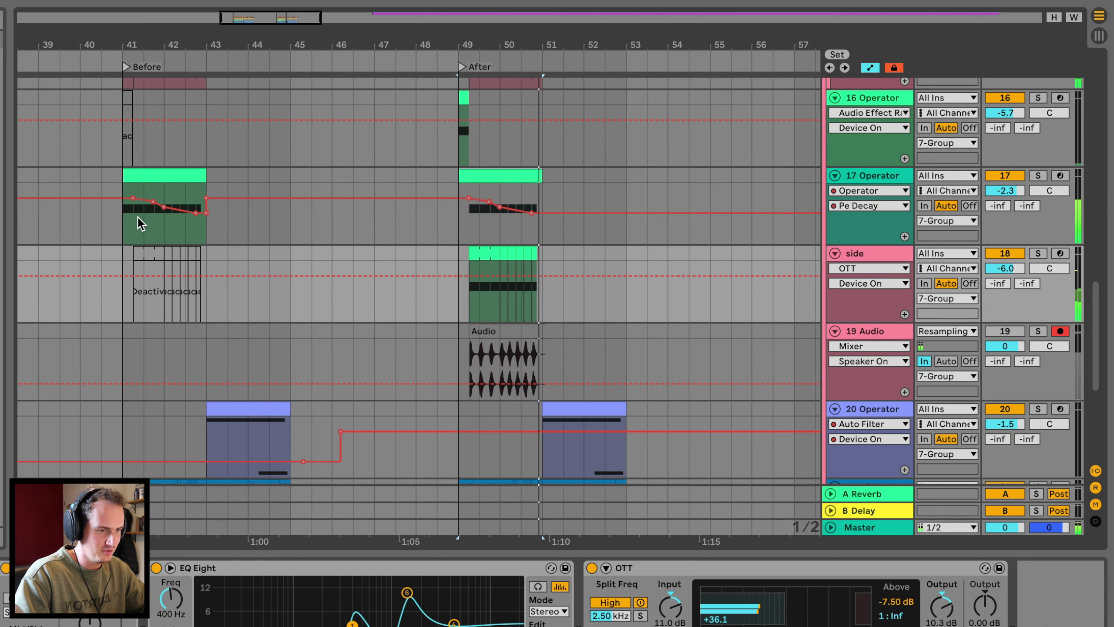
pyautogui.click(133, 219)
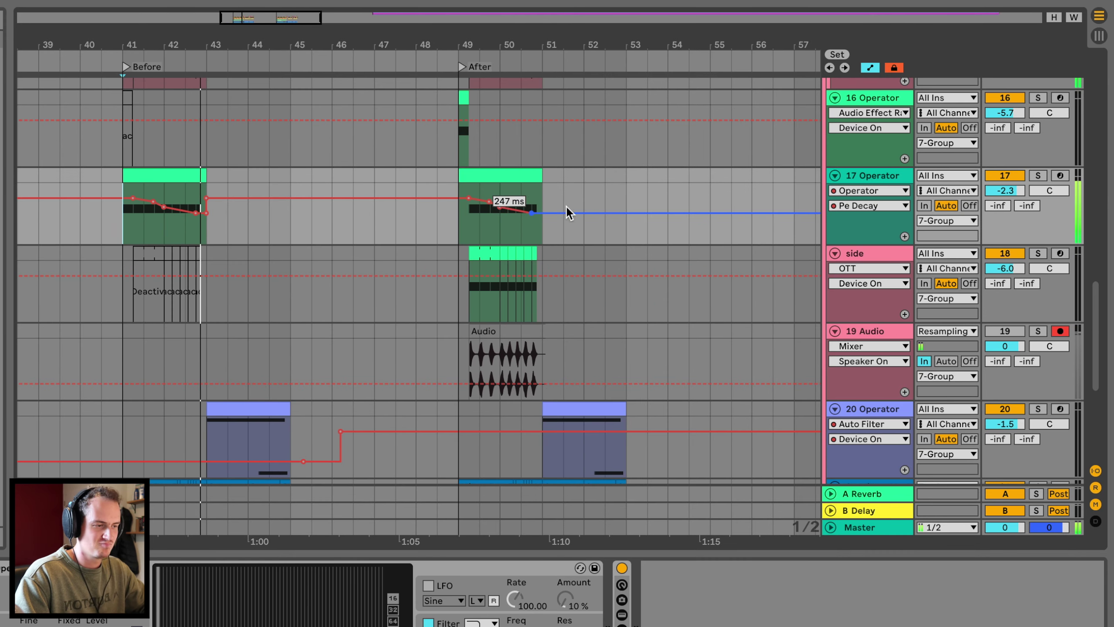
pyautogui.click(500, 175)
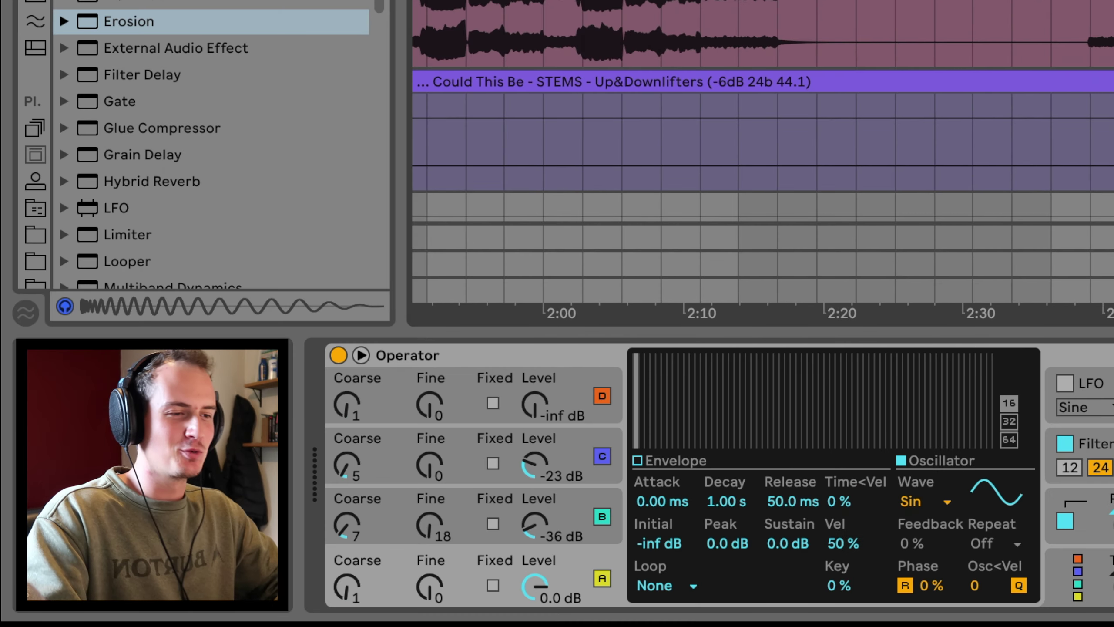
# Return to the reference stems, solo the Drums stem and play it from bar 67.2
pyautogui.press('+')
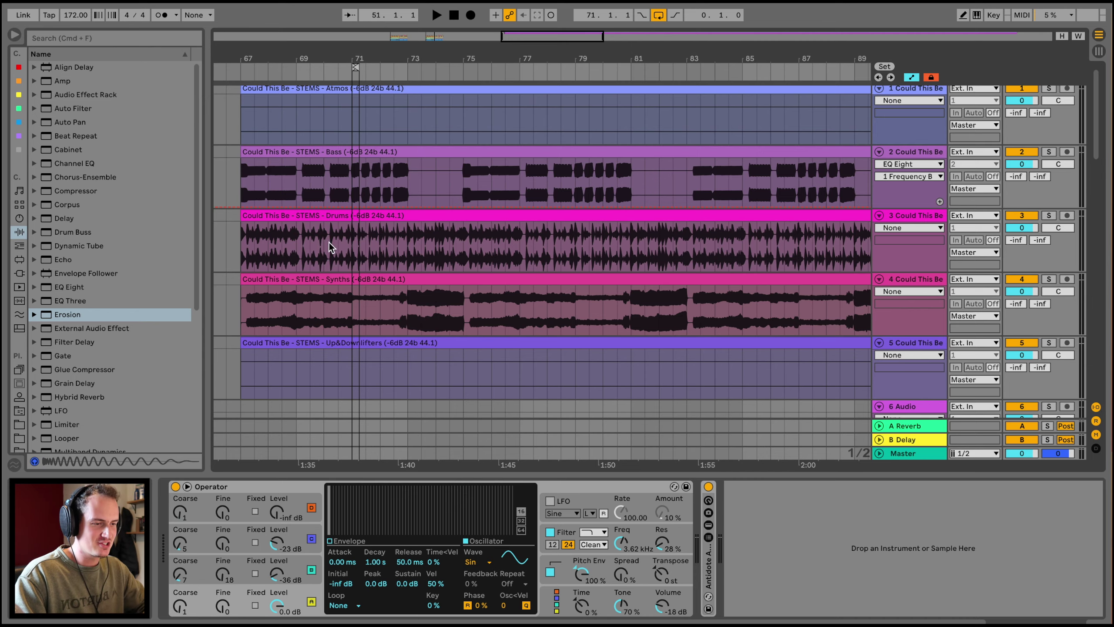
pyautogui.click(330, 244)
pyautogui.click(1048, 215)
pyautogui.press('space')
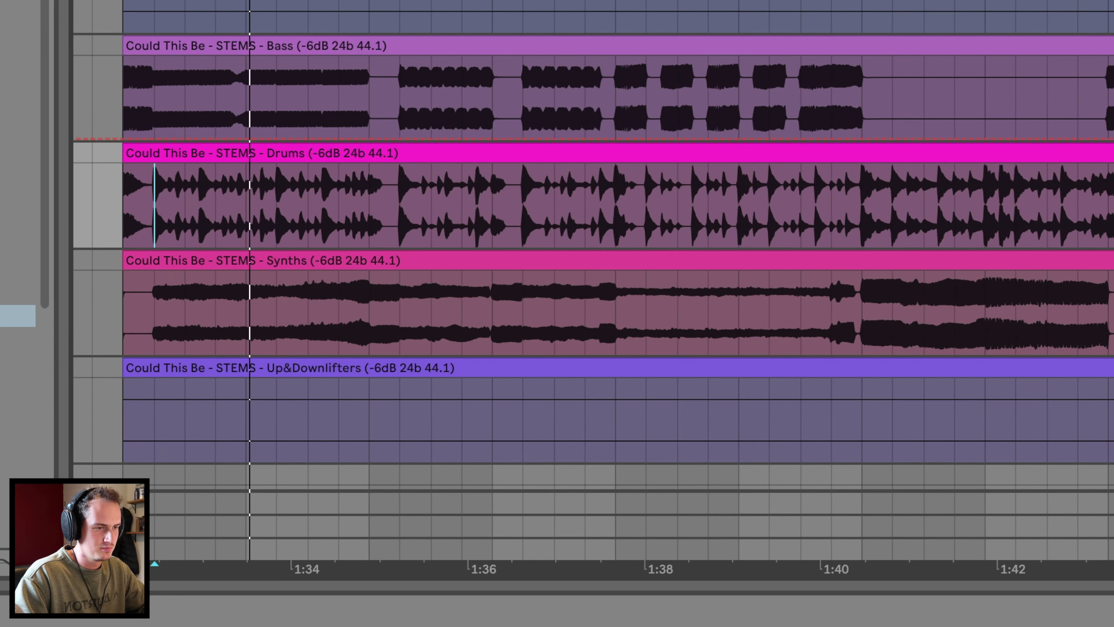
pyautogui.scroll(3, 146, 190)
pyautogui.scroll(3, 147, 191)
pyautogui.press('space')
# Insert an audio track below the Drums stem, place two of its snare hits back to back from bar 67.2, and loop them
pyautogui.click(925, 231)
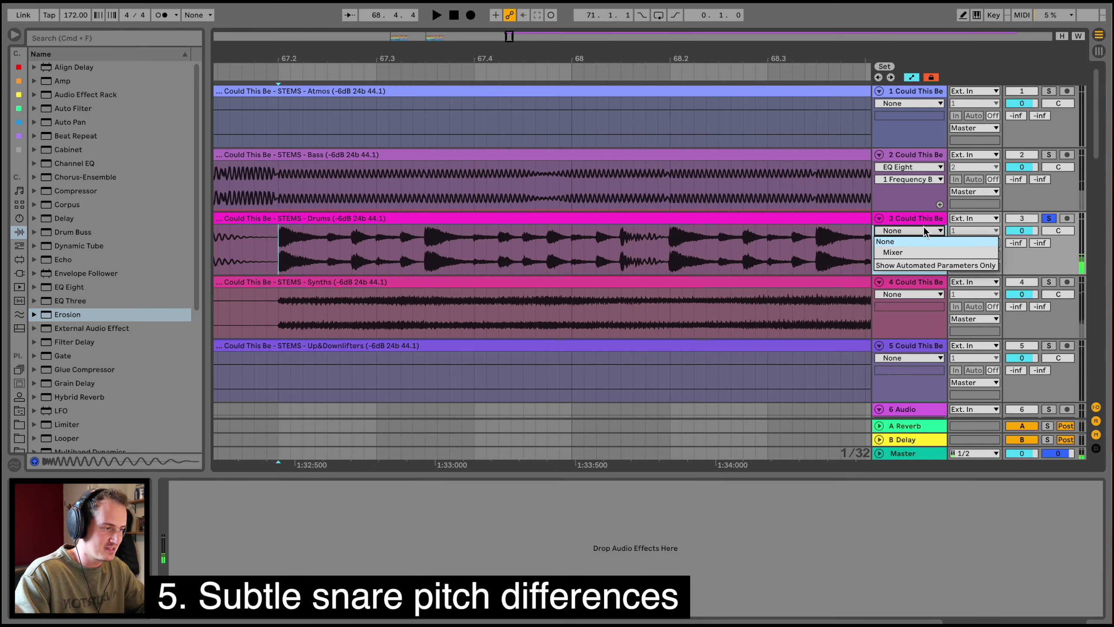
pyautogui.click(924, 218)
pyautogui.click(922, 218)
pyautogui.press('super+t')
pyautogui.moveTo(280, 247); pyautogui.dragTo(327, 220)
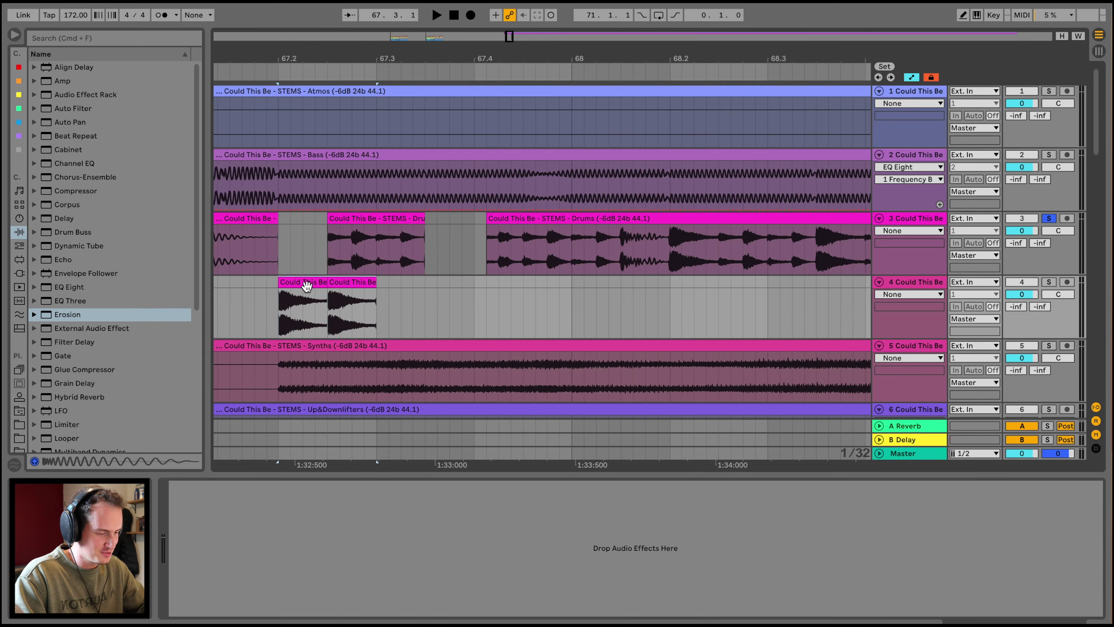
pyautogui.press('super+l')
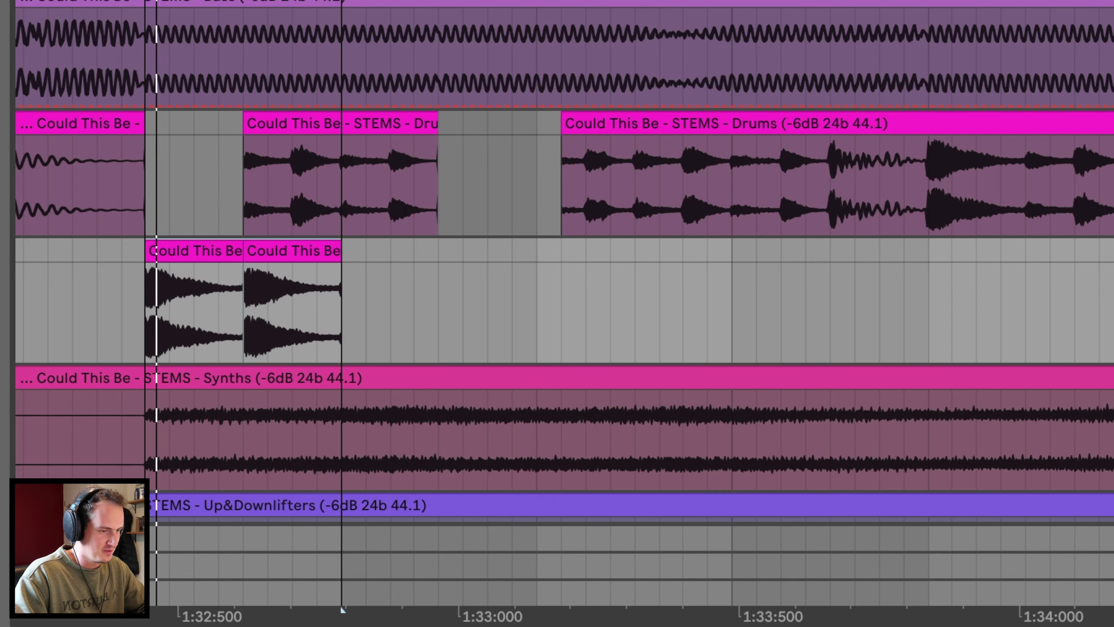
pyautogui.press('space')
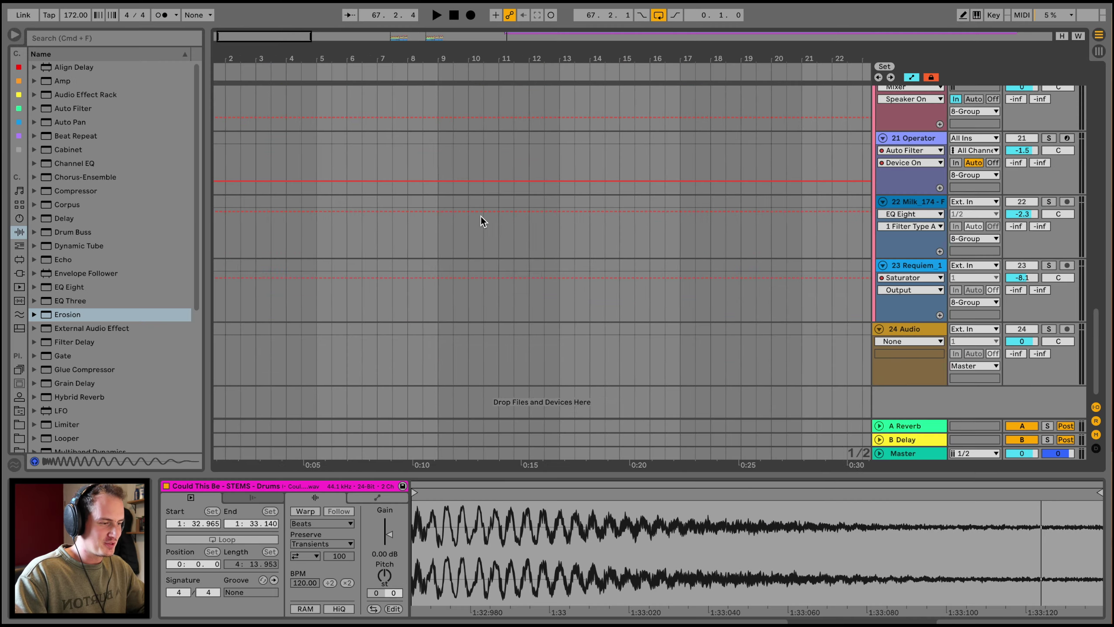
# Go to the After section's drum tracks, unfold the 14 Antidote snare track, and audition it soloed
pyautogui.scroll(-5, 481, 215)
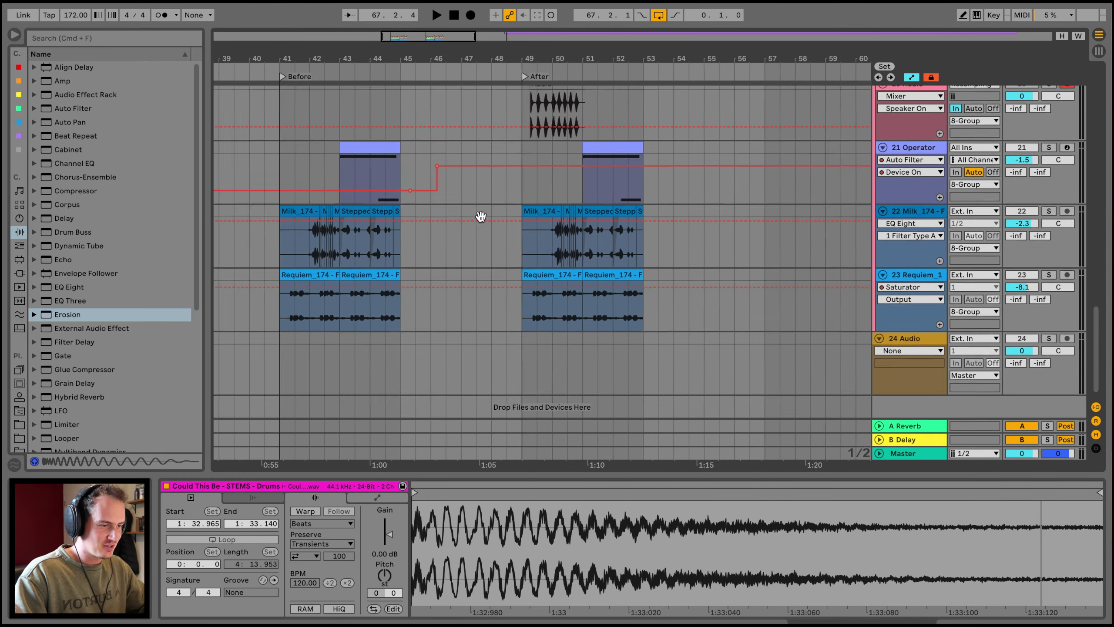
pyautogui.scroll(6, 480, 215)
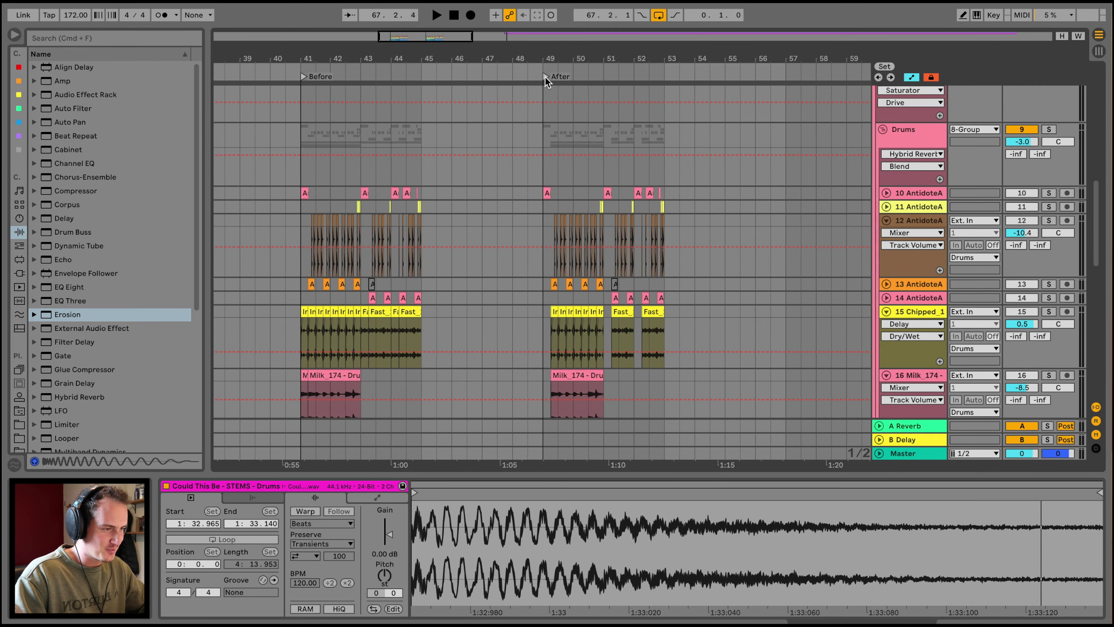
pyautogui.moveTo(592, 66); pyautogui.dragTo(537, 261)
pyautogui.hscroll(-3, 537, 261)
pyautogui.scroll(-1, 537, 261)
pyautogui.click(677, 285)
pyautogui.press('s')
pyautogui.press('space')
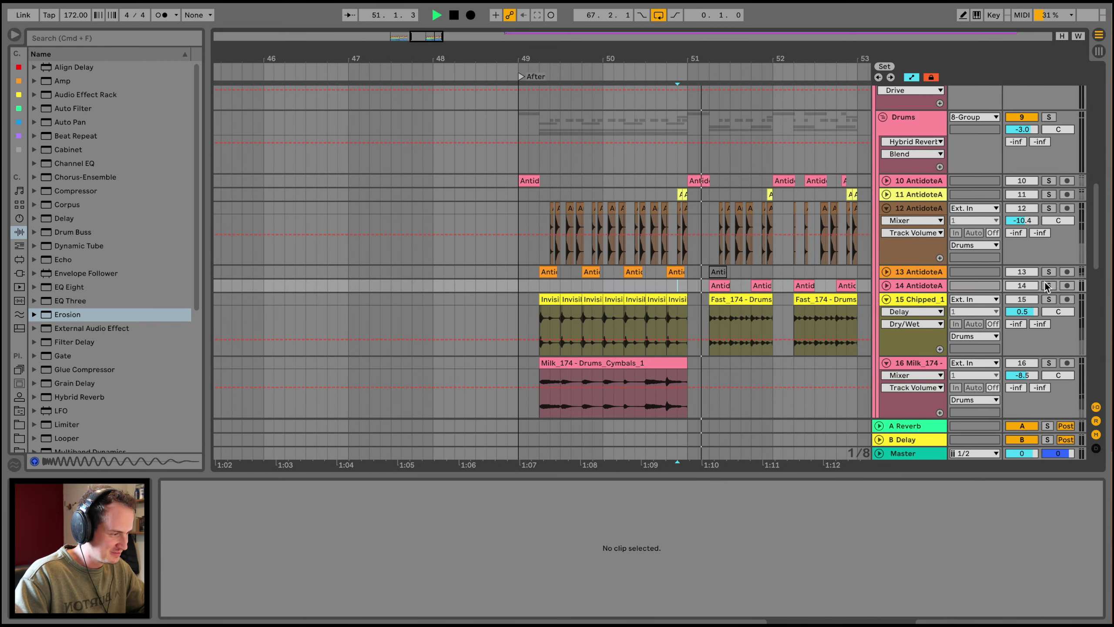
pyautogui.click(885, 285)
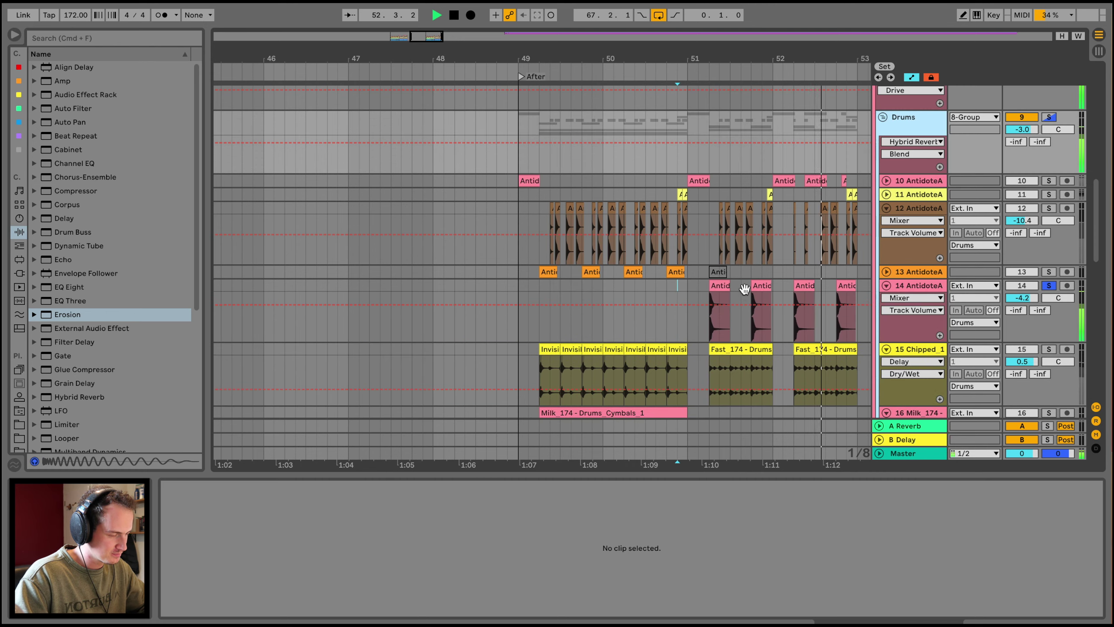
# Compare the snare clips on track 14 in the After section and play them from bar 51
pyautogui.moveTo(743, 288); pyautogui.dragTo(527, 284)
pyautogui.scroll(3, 504, 283)
pyautogui.click(405, 284)
pyautogui.click(505, 275)
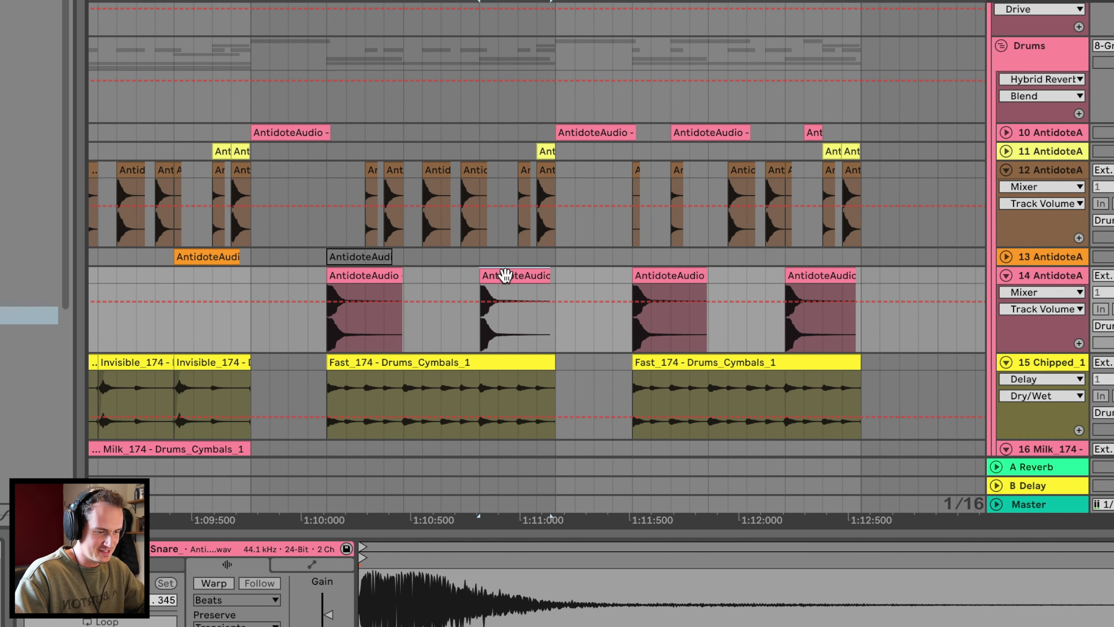
pyautogui.click(252, 281)
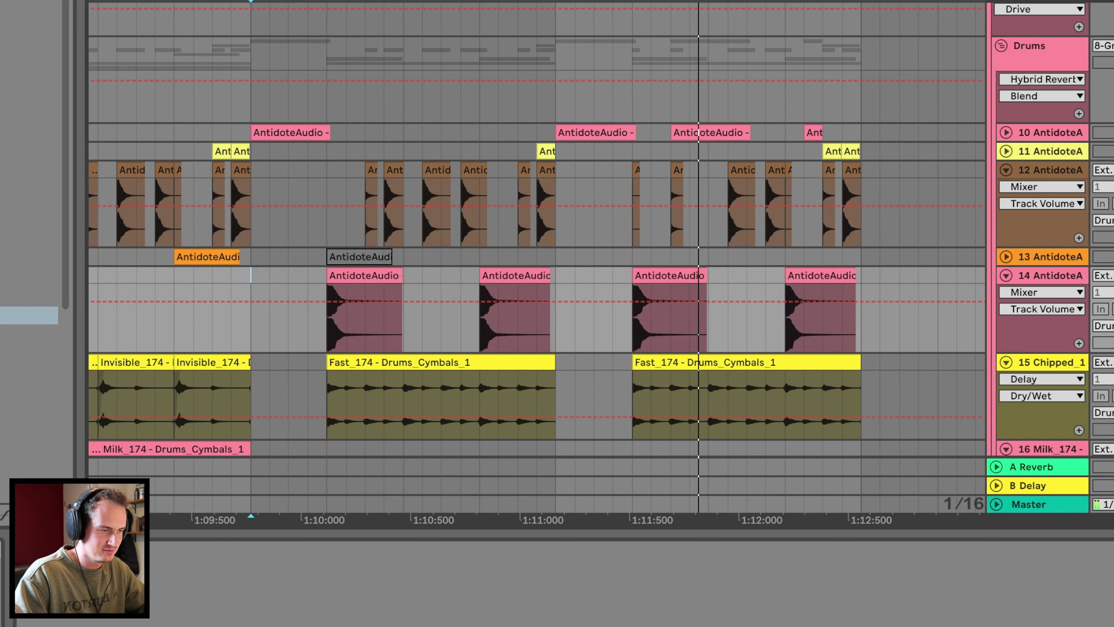
# Return to the reference stems and play them together from just before bar 69
pyautogui.moveTo(531, 58)
pyautogui.mouseDown()
pyautogui.moveTo(530, 27)
pyautogui.moveTo(530, 55)
pyautogui.moveTo(530, 43)
pyautogui.mouseUp()
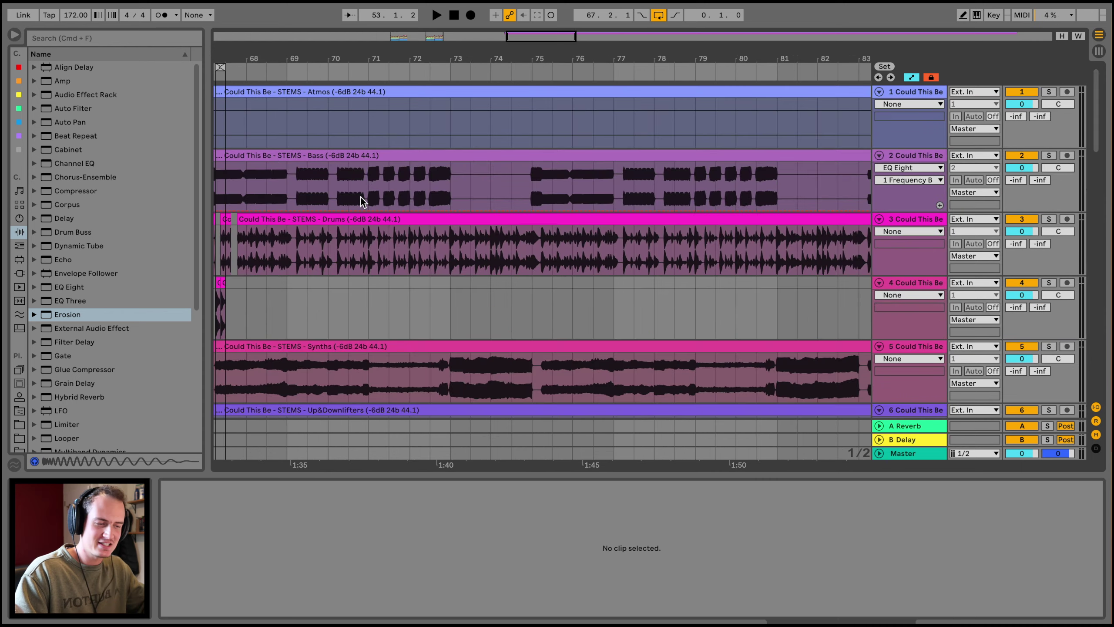
pyautogui.hscroll(-3, 360, 196)
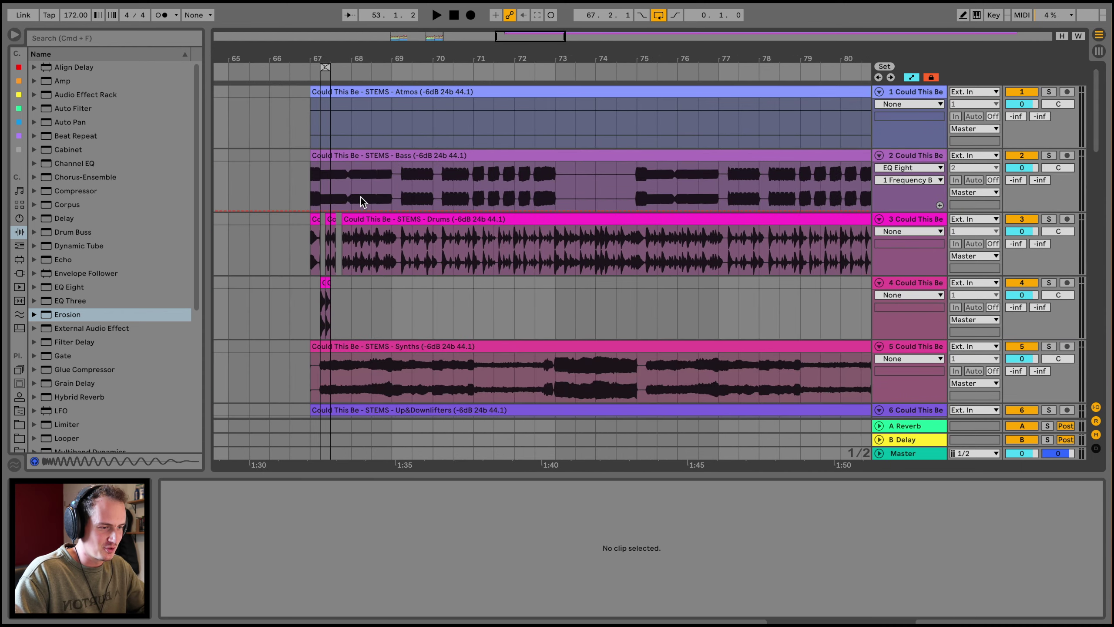
pyautogui.moveTo(415, 58); pyautogui.dragTo(415, 86)
pyautogui.click(377, 198)
pyautogui.press('space')
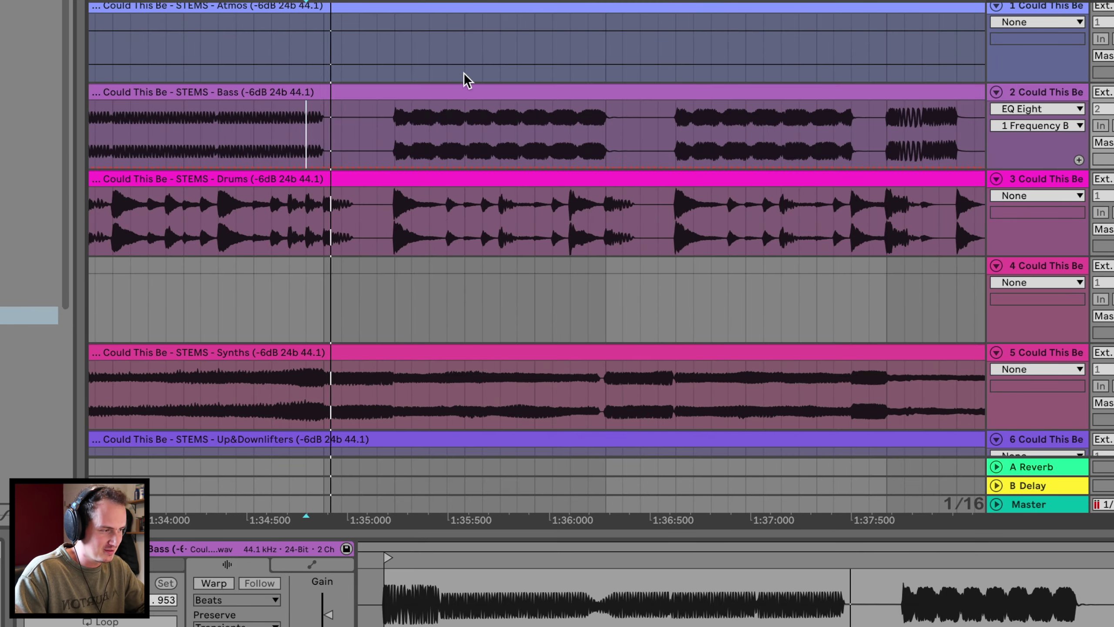
pyautogui.press('space')
pyautogui.press('space')
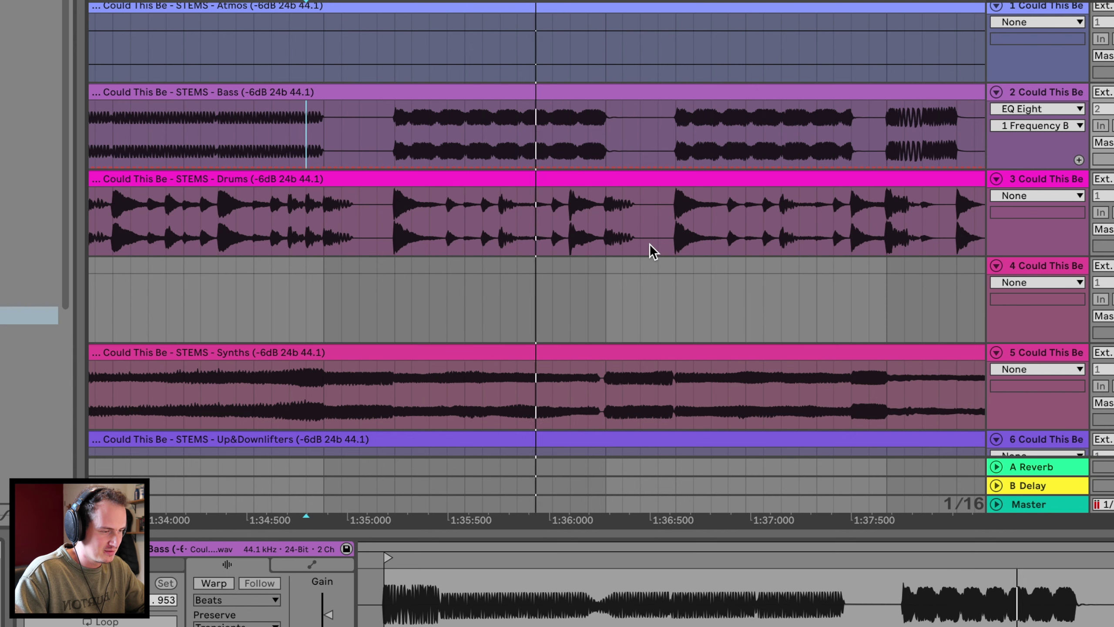
# Fill the silent gaps in the Bass stem at bars 69 and 70 with copied bass audio
pyautogui.click(325, 140)
pyautogui.moveTo(365, 149); pyautogui.dragTo(443, 115)
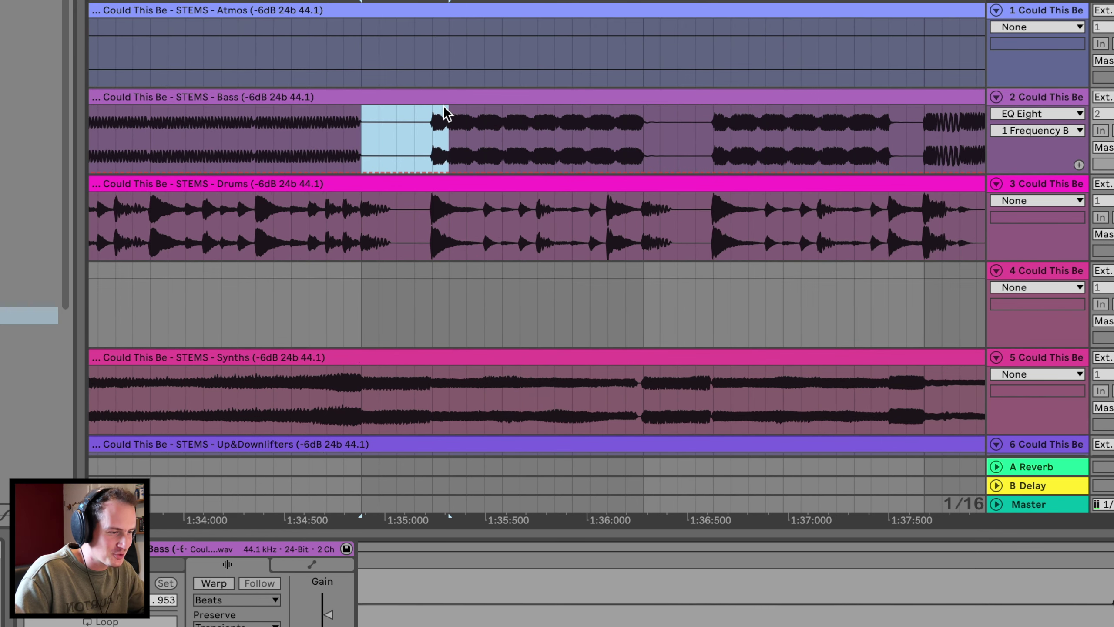
pyautogui.press('super+e')
pyautogui.click(618, 184)
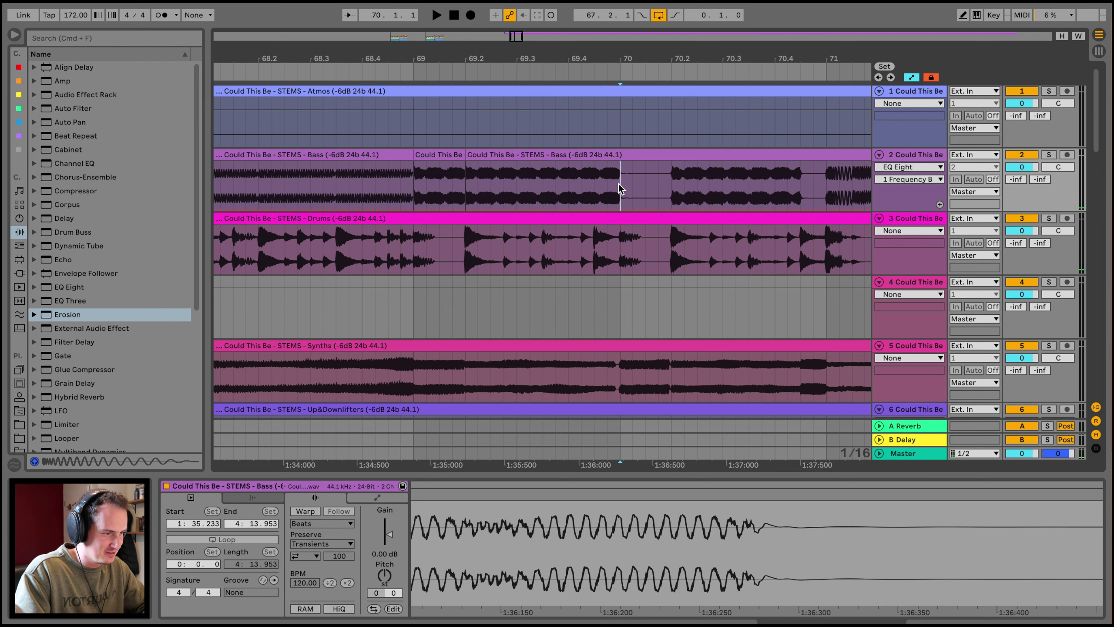
pyautogui.press('super+v')
# Play the reference stems from bar 69 with the Bass stem's gaps filled
pyautogui.click(428, 155)
pyautogui.press('space')
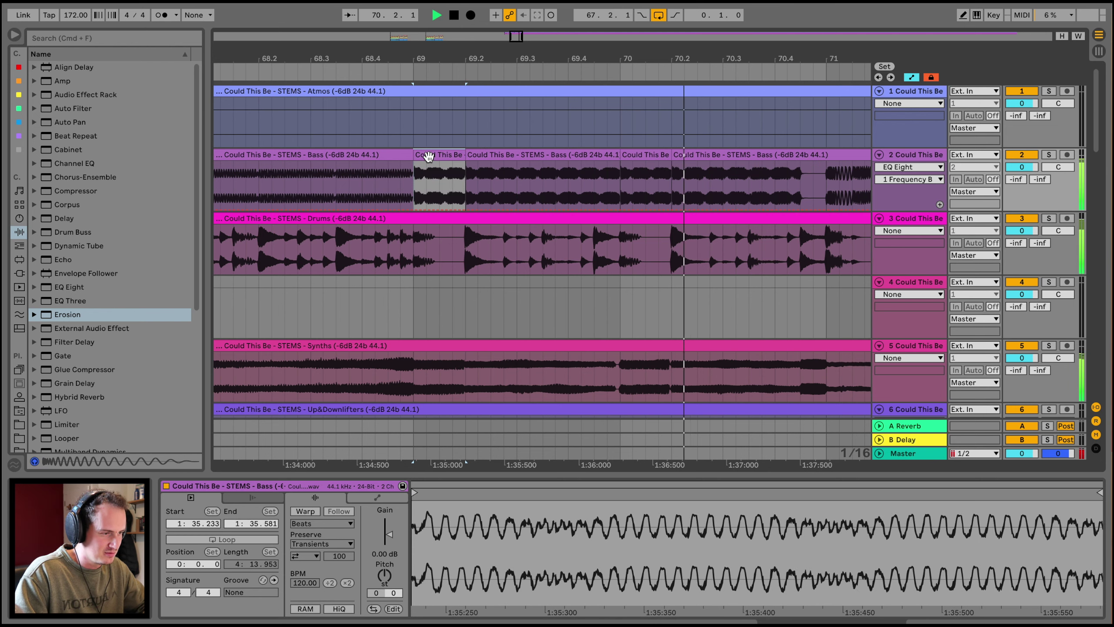
pyautogui.press('space')
pyautogui.press('space')
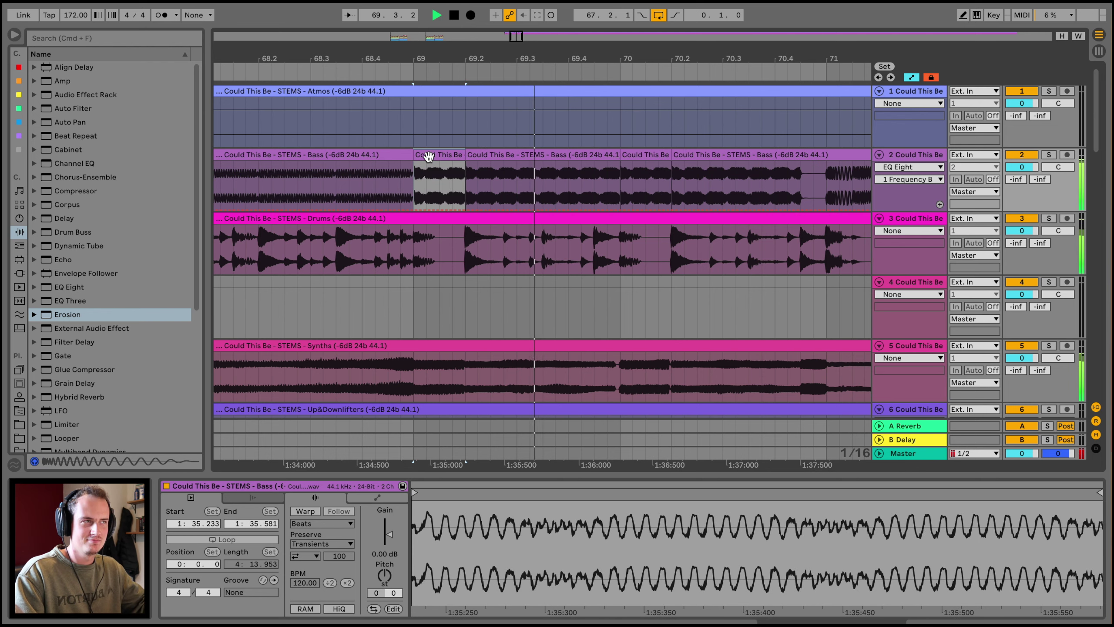
# Delete the bass fills at bars 69 and 70, and extend the preceding Bass clip to about bar 70.4 to restore the original audio
pyautogui.press('Delete')
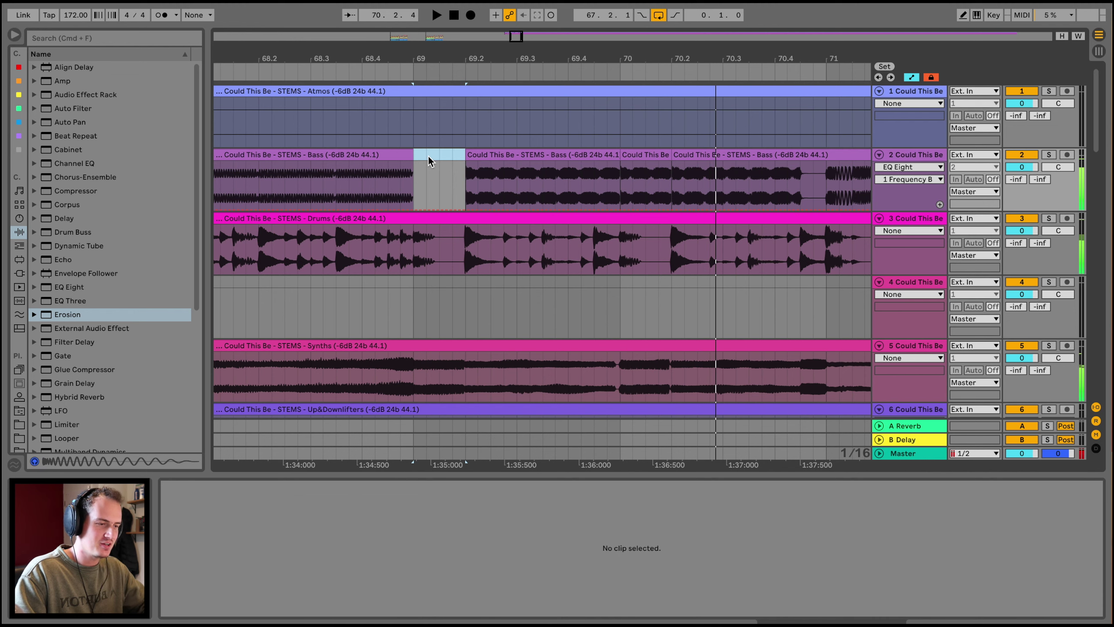
pyautogui.click(640, 150)
pyautogui.press('Delete')
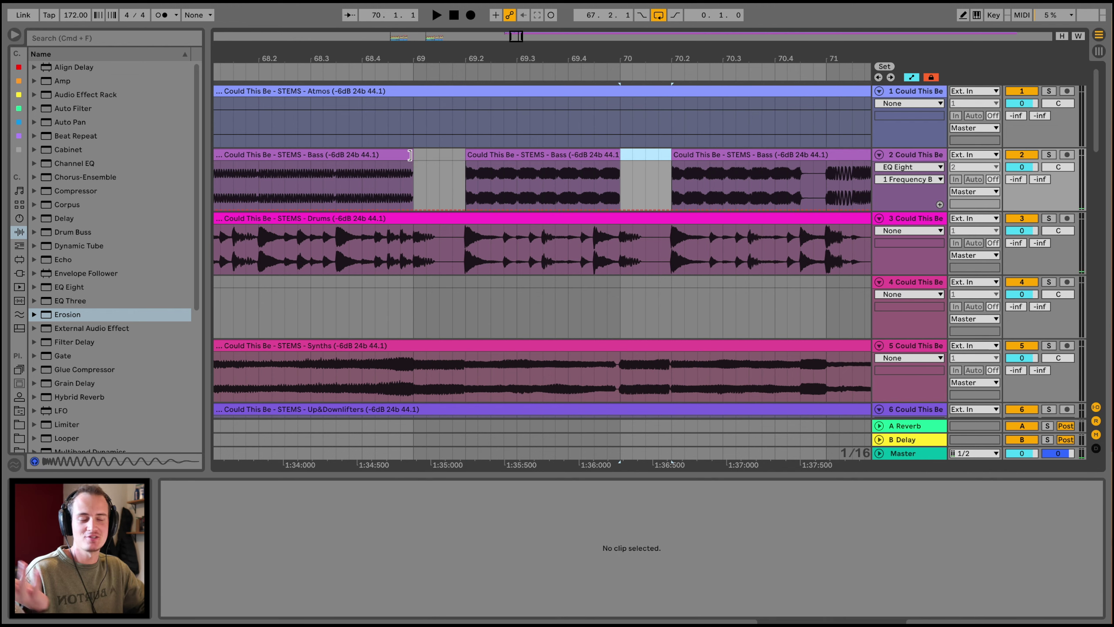
pyautogui.moveTo(410, 155); pyautogui.dragTo(788, 140)
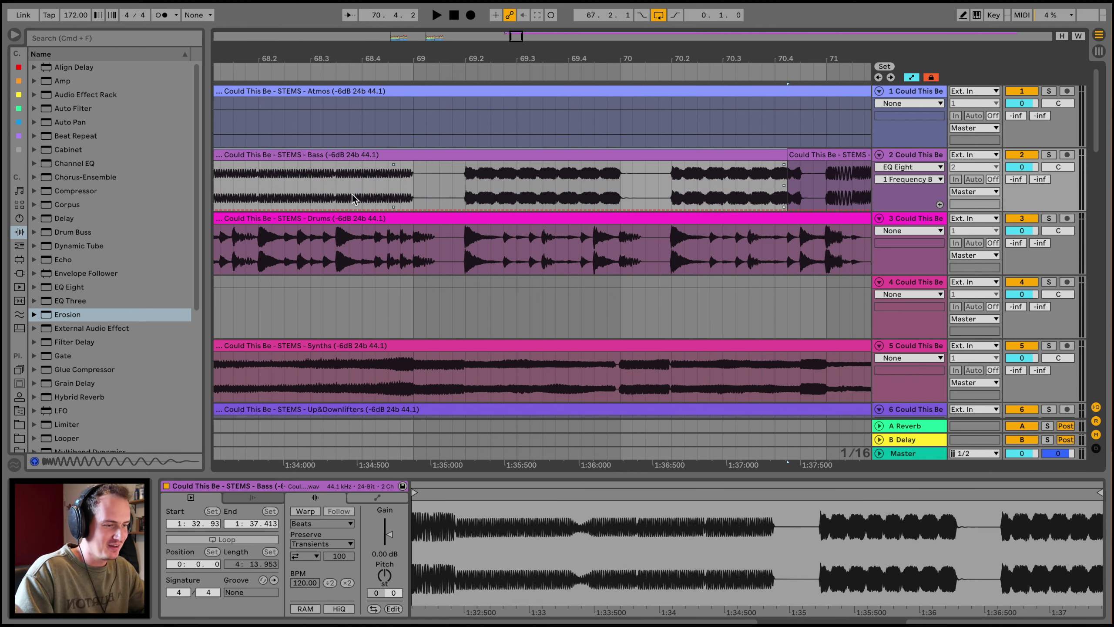
# Play the reference stems from bar 69 with the original Bass gaps
pyautogui.click(412, 247)
pyautogui.press('space')
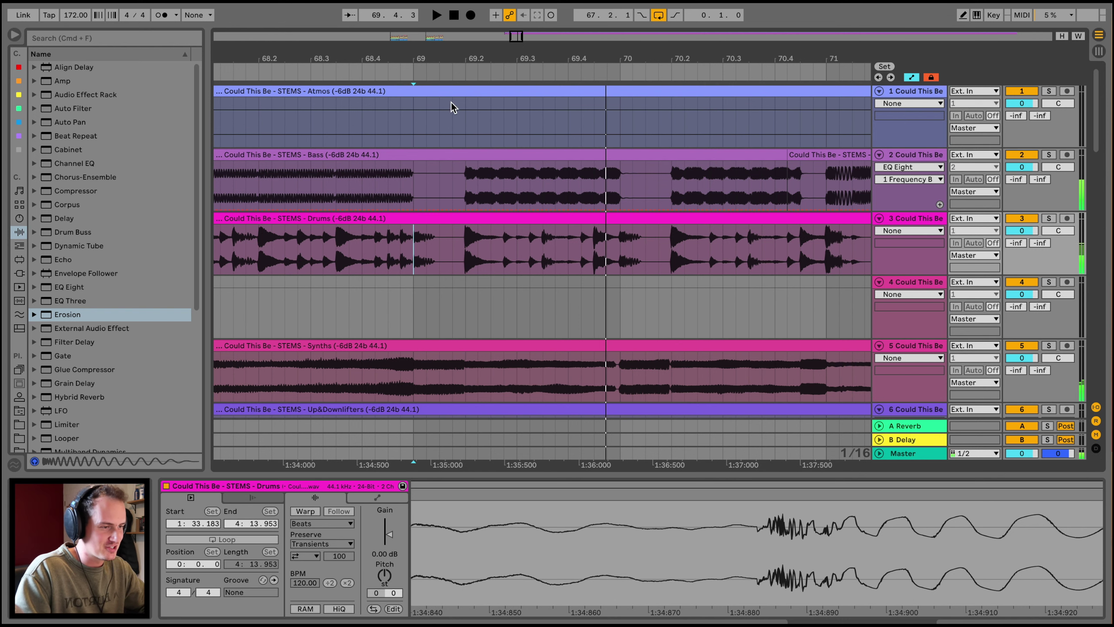
# Play the Before loop's 21 Operator bass clip from bar 43
pyautogui.moveTo(438, 57); pyautogui.dragTo(439, 17)
pyautogui.hscroll(-10, 449, 211)
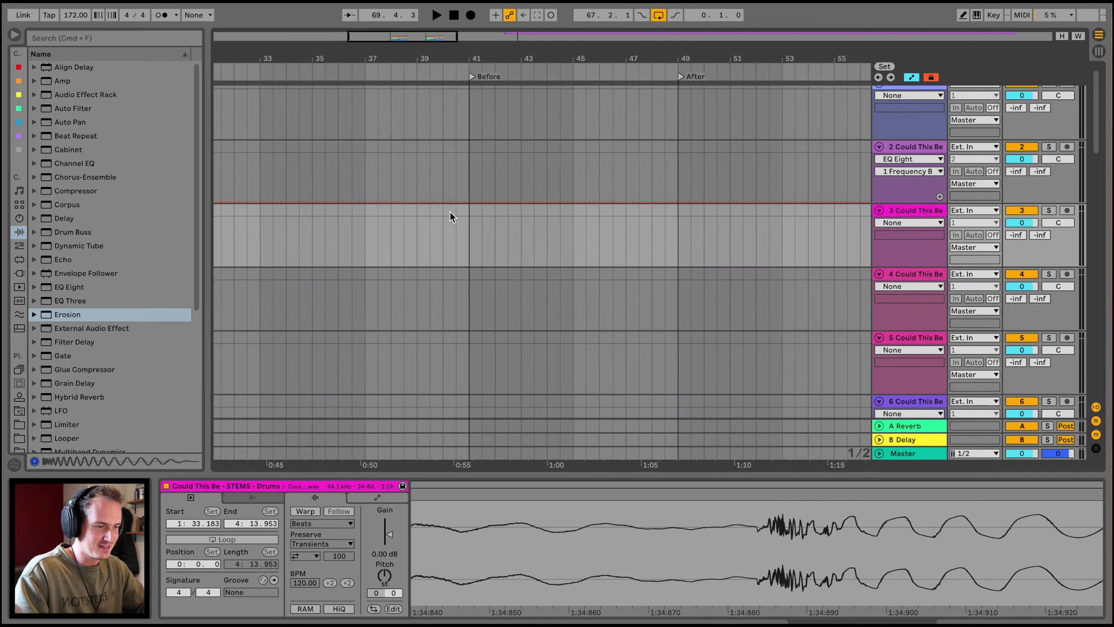
pyautogui.scroll(-15, 495, 221)
pyautogui.scroll(12, 494, 222)
pyautogui.hscroll(-4, 494, 222)
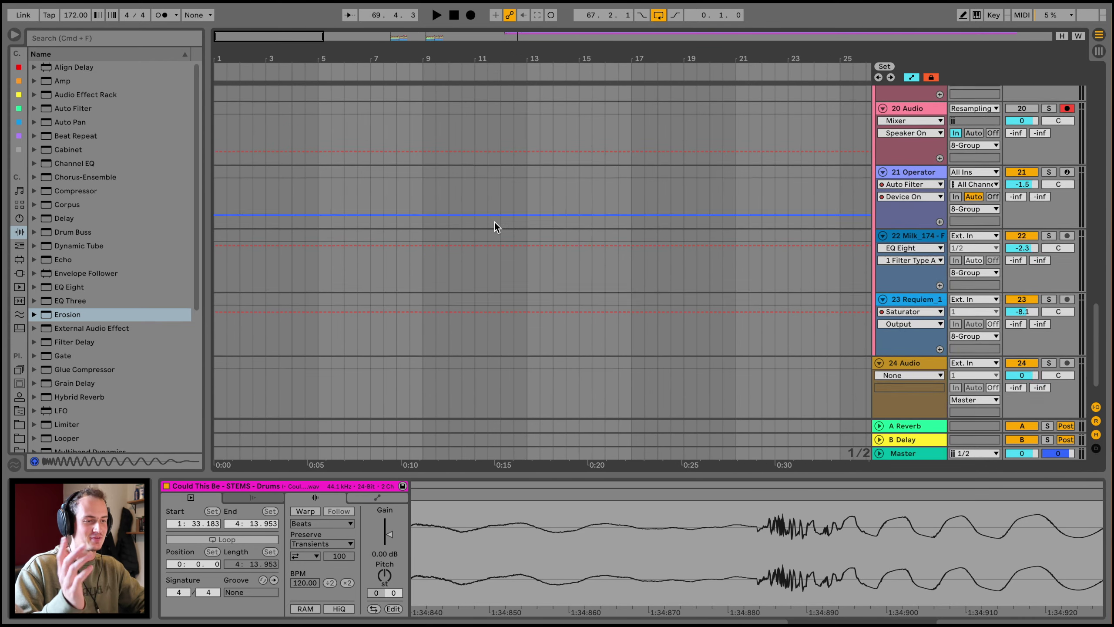
pyautogui.scroll(-6, 494, 222)
pyautogui.moveTo(272, 41); pyautogui.dragTo(441, 41)
pyautogui.moveTo(291, 57); pyautogui.dragTo(291, 92)
pyautogui.scroll(6, 477, 279)
pyautogui.hscroll(-4, 477, 279)
pyautogui.scroll(-5, 445, 283)
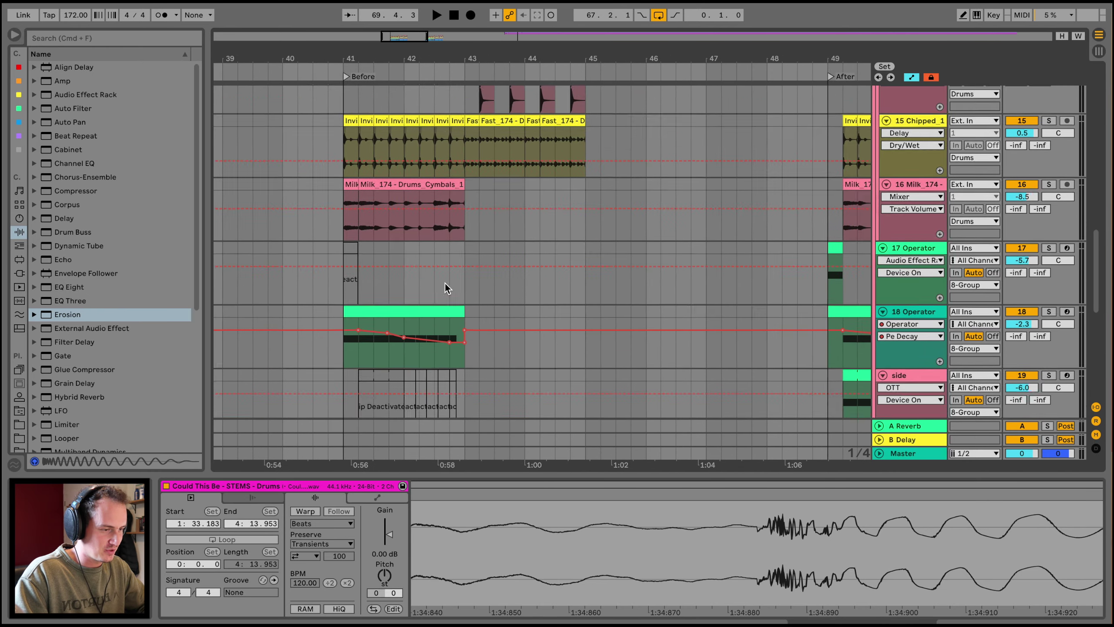
pyautogui.hscroll(2, 445, 283)
pyautogui.click(413, 273)
pyautogui.scroll(-3, 412, 273)
pyautogui.press('space')
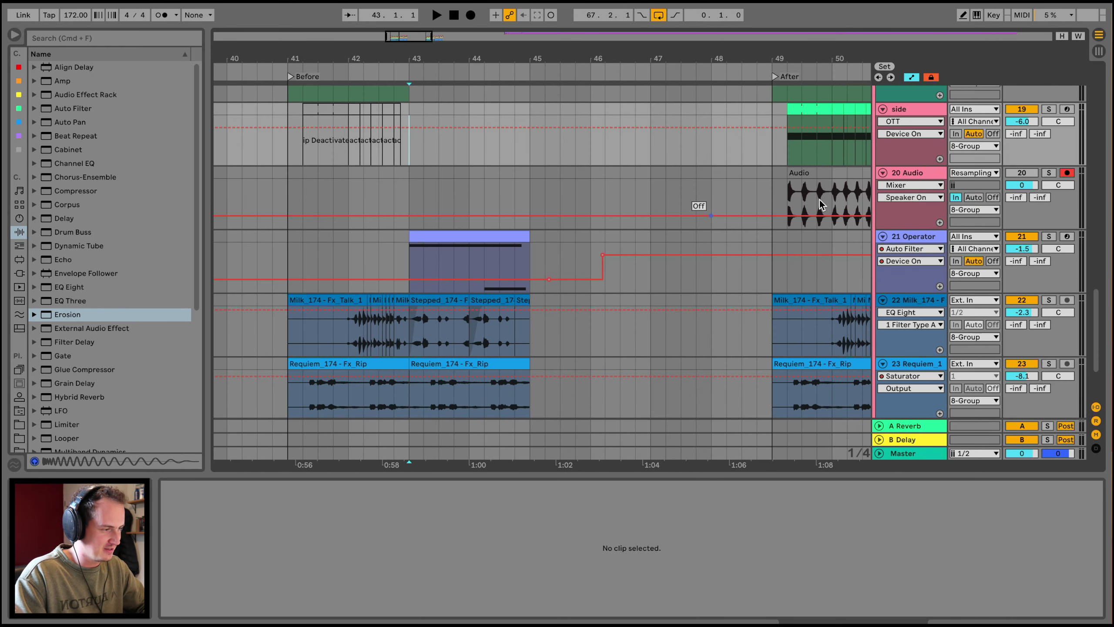
pyautogui.hscroll(2, 583, 259)
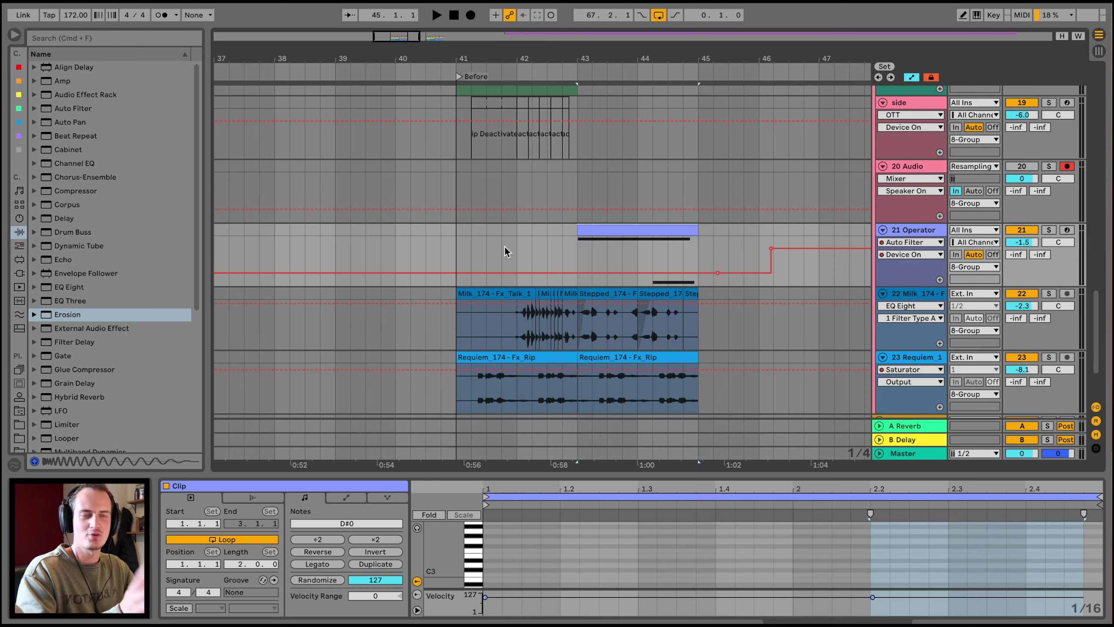
# Play the After loop's 21 Operator bass clip from bar 51
pyautogui.hscroll(10, 504, 248)
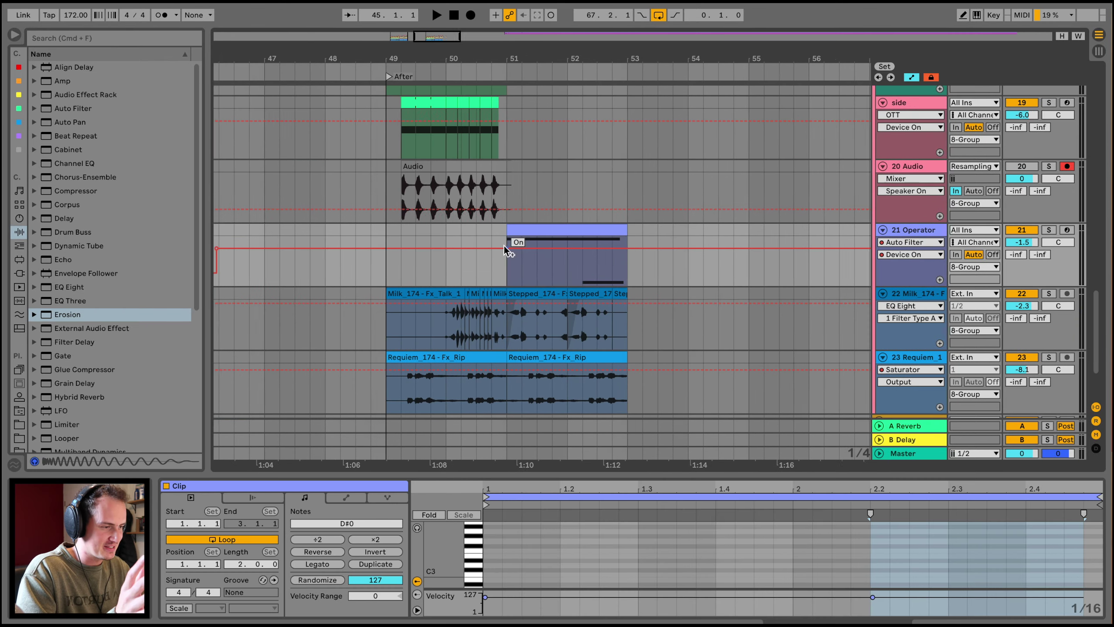
pyautogui.click(488, 230)
pyautogui.press('space')
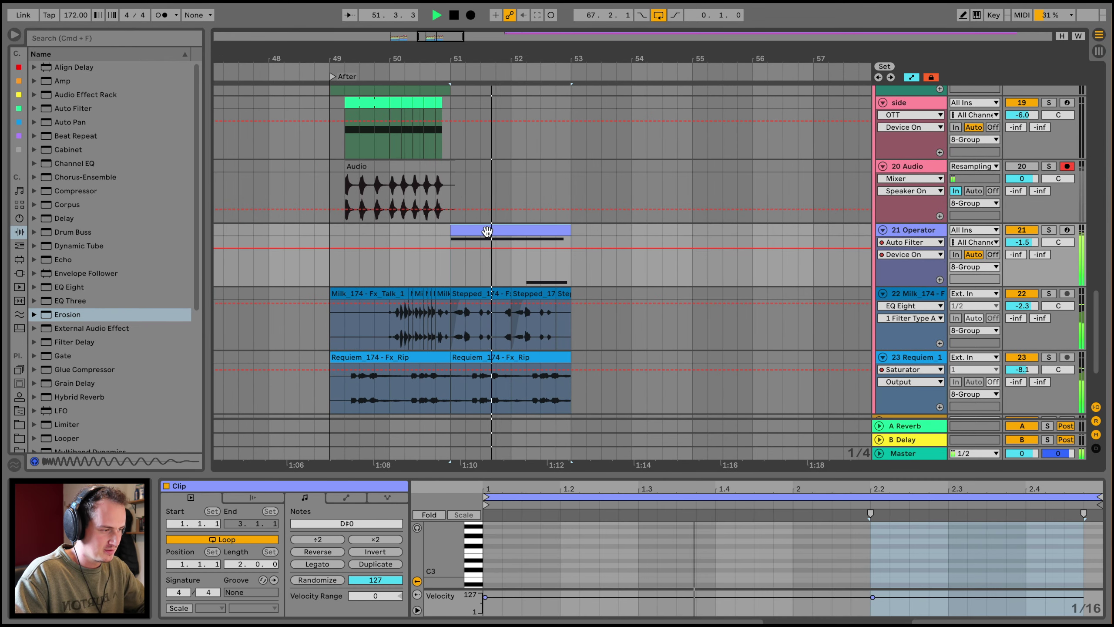
pyautogui.press('space')
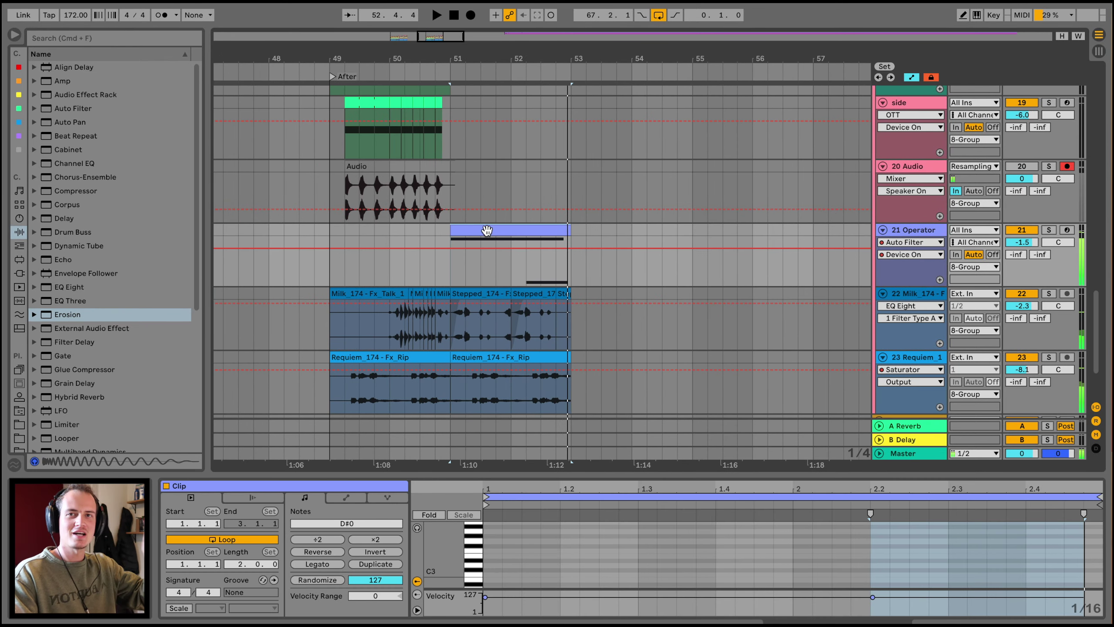
# Show the Utility Mute automation on the 21 Operator track and play the After loop from bar 51
pyautogui.click(908, 242)
pyautogui.click(908, 230)
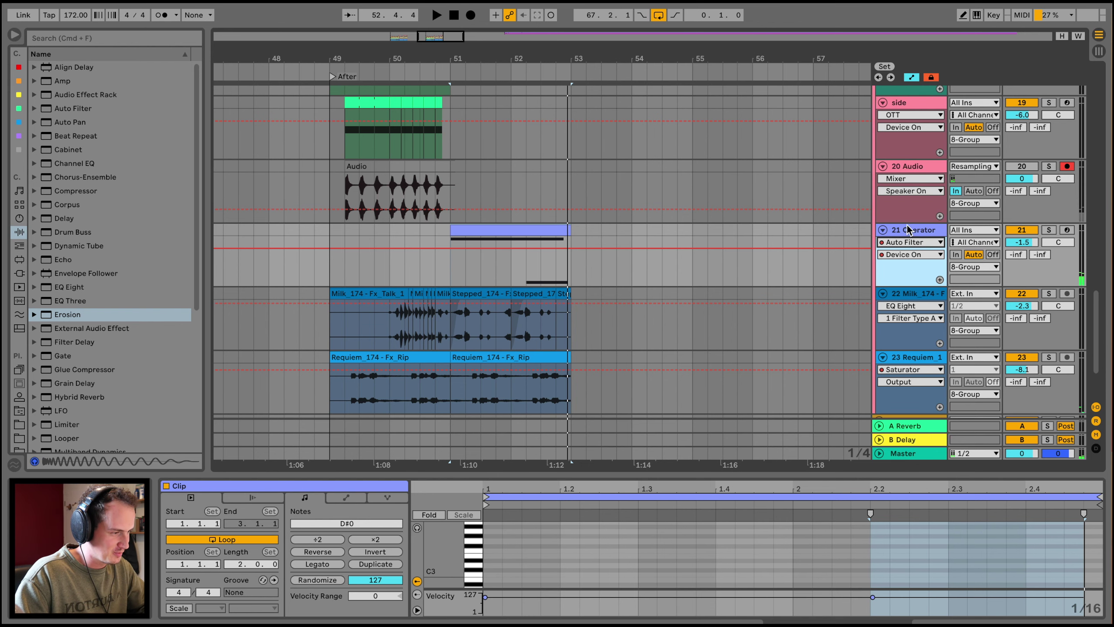
pyautogui.doubleClick(908, 230)
pyautogui.hscroll(10, 987, 549)
pyautogui.click(988, 500)
pyautogui.press('space')
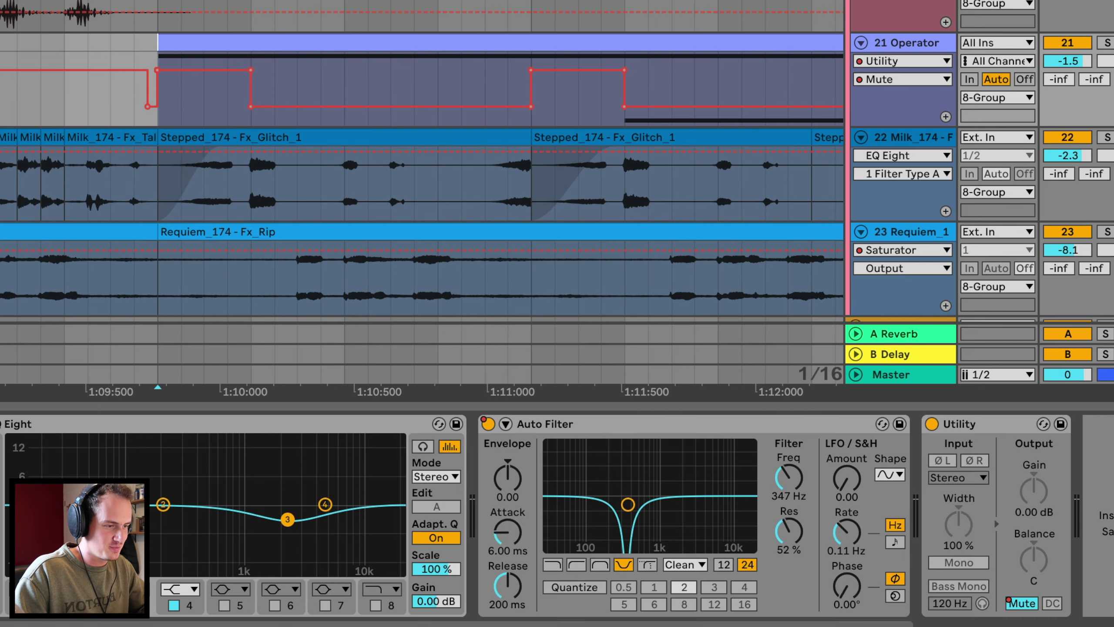
pyautogui.scroll(-4, 421, 202)
pyautogui.press('space')
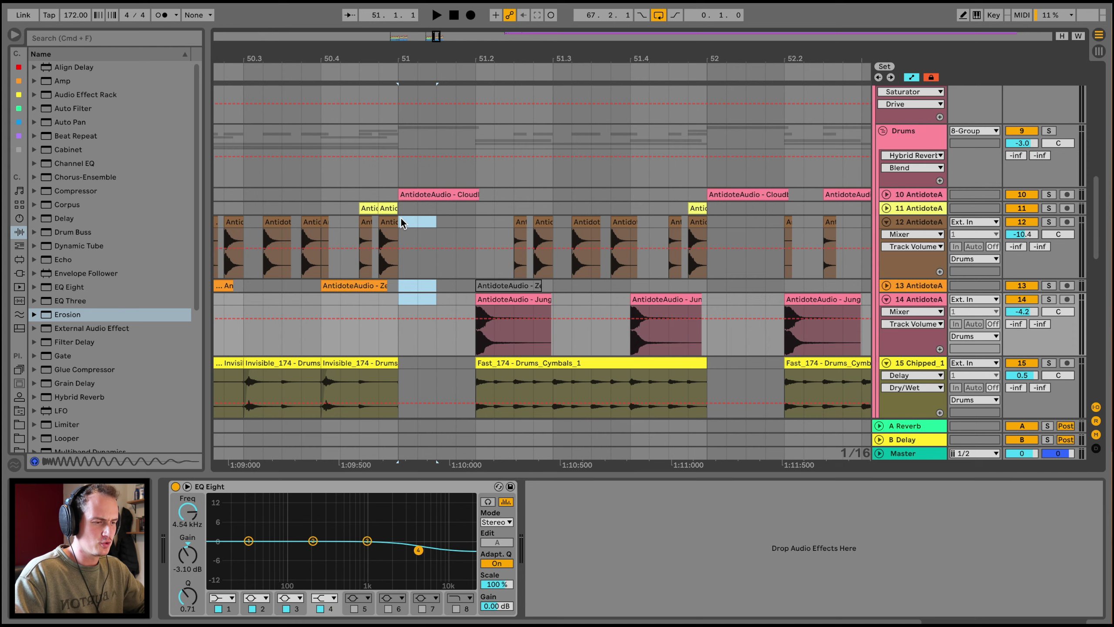
# Select the silent gap from bar 51 to 51.2 across the After loop's AntidoteAudio drum tracks 12 to 14
pyautogui.moveTo(405, 222); pyautogui.dragTo(481, 324)
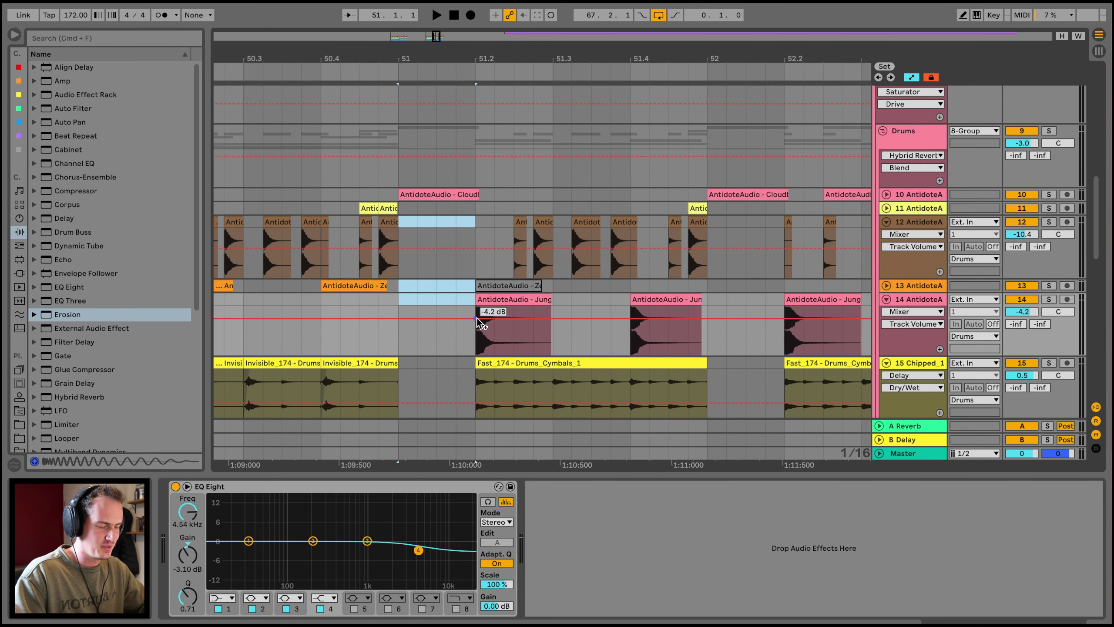
pyautogui.scroll(-2, 471, 218)
pyautogui.hscroll(-2, 471, 218)
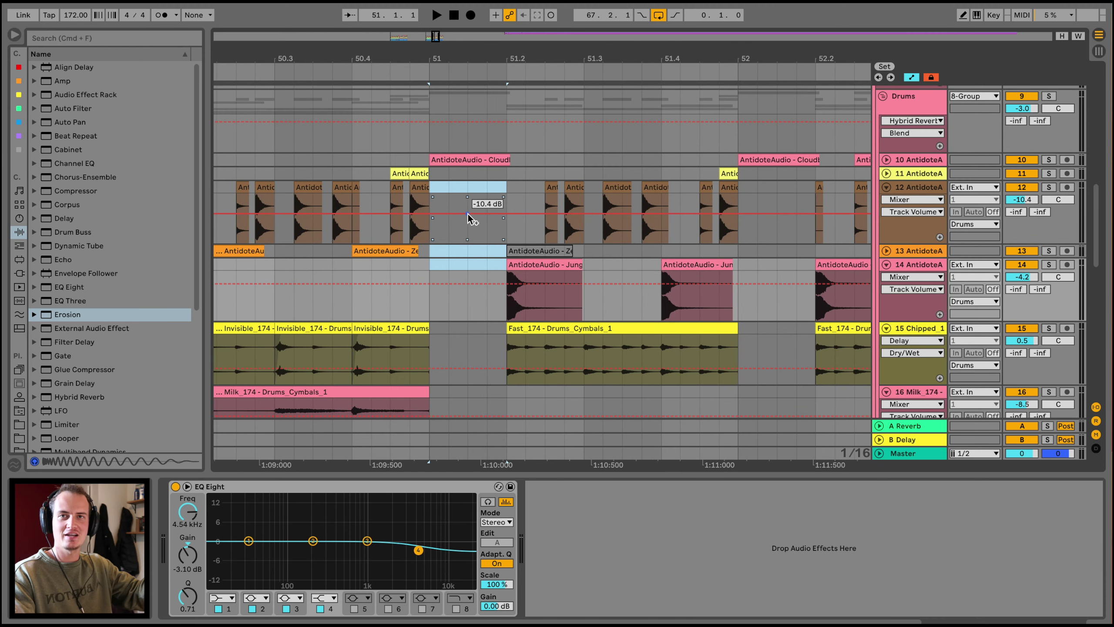
# Play the reference stems from bar 71 and select the Bass stem's silent gap starting at bar 71.2
pyautogui.press('space')
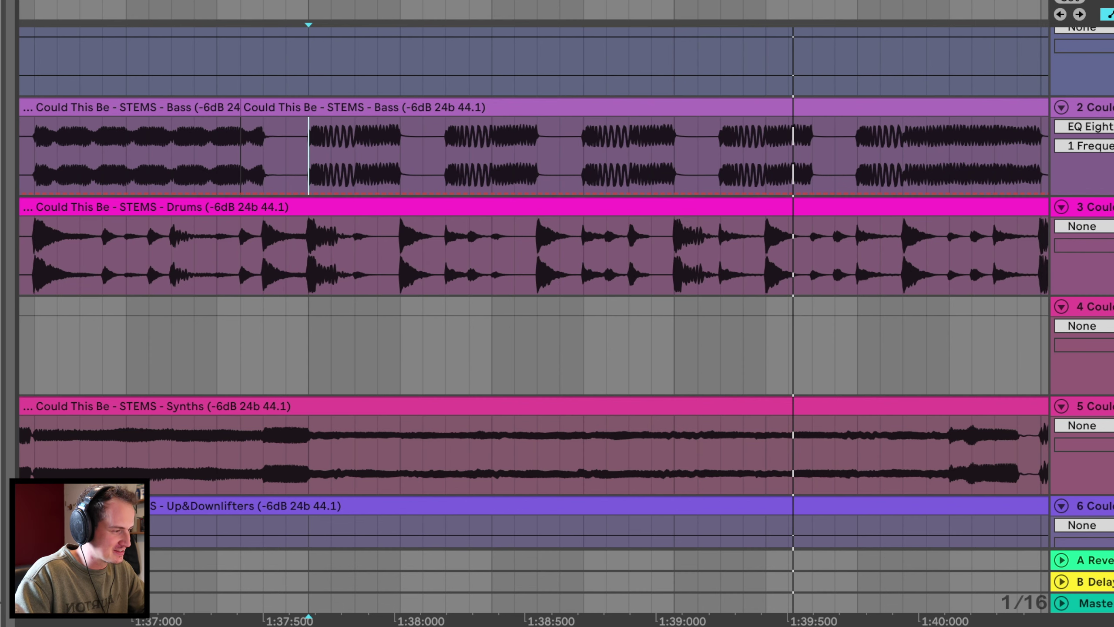
pyautogui.press('space')
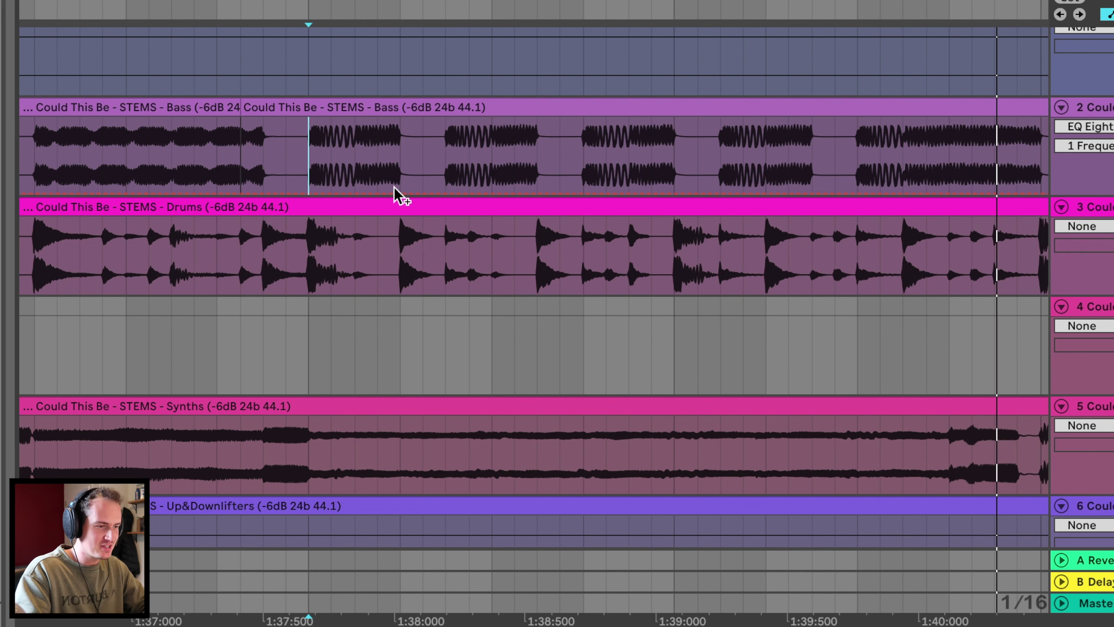
pyautogui.moveTo(408, 174); pyautogui.dragTo(436, 175)
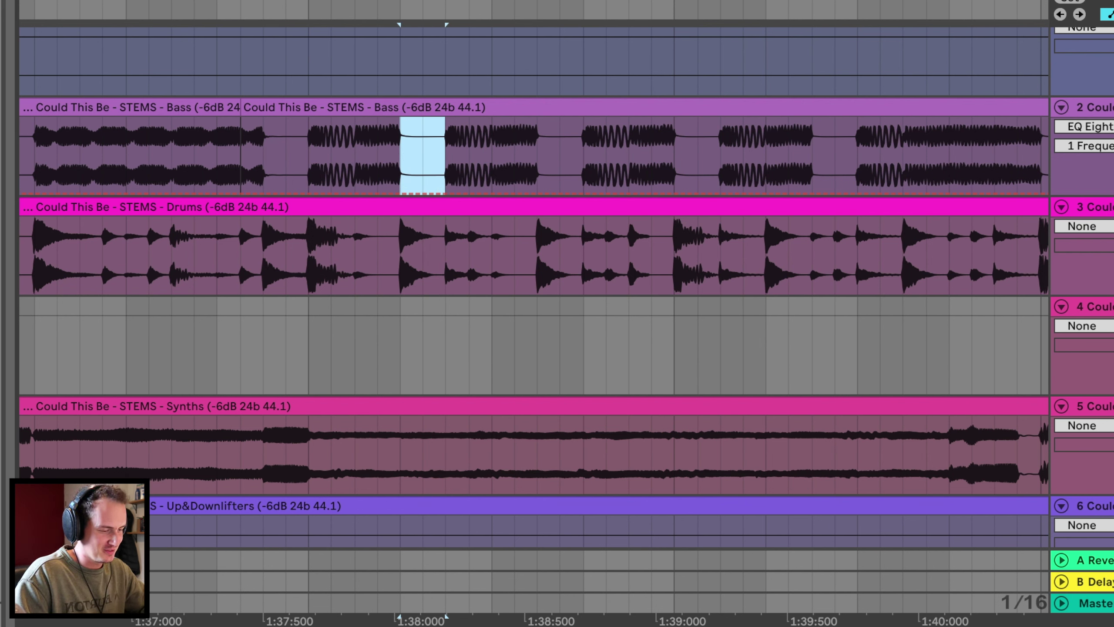
# Solo the 21 Operator track and play its After bass from bar 51 with the Auto Filter automated off
pyautogui.scroll(-5, 604, 341)
pyautogui.scroll(-8, 604, 341)
pyautogui.hscroll(-5, 604, 341)
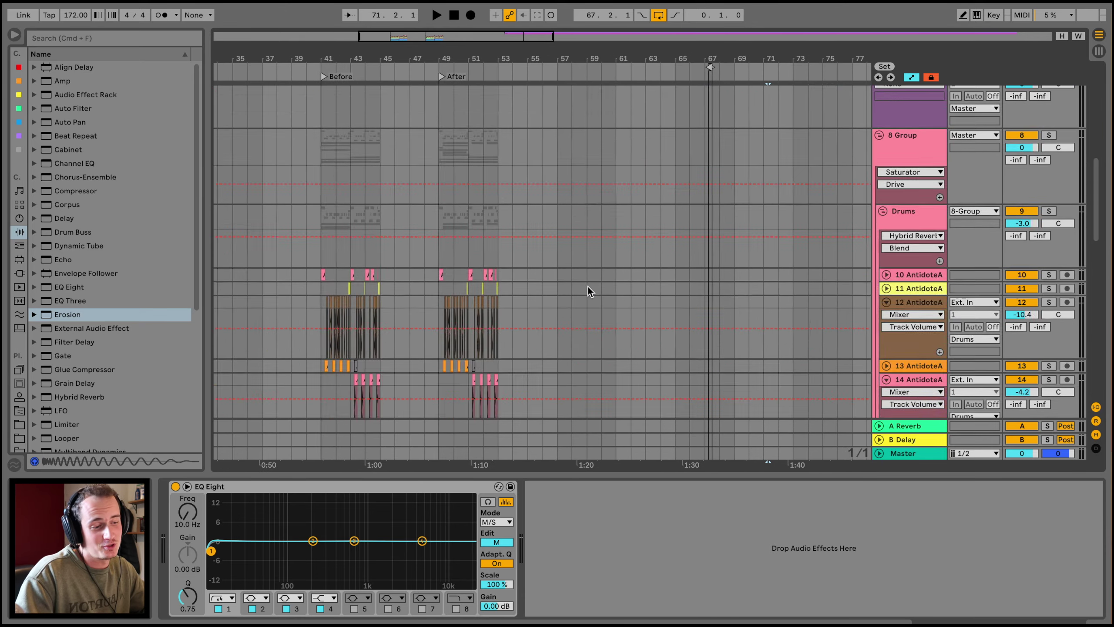
pyautogui.scroll(-10, 588, 287)
pyautogui.moveTo(461, 59); pyautogui.dragTo(461, 145)
pyautogui.scroll(5, 477, 223)
pyautogui.hscroll(2, 477, 223)
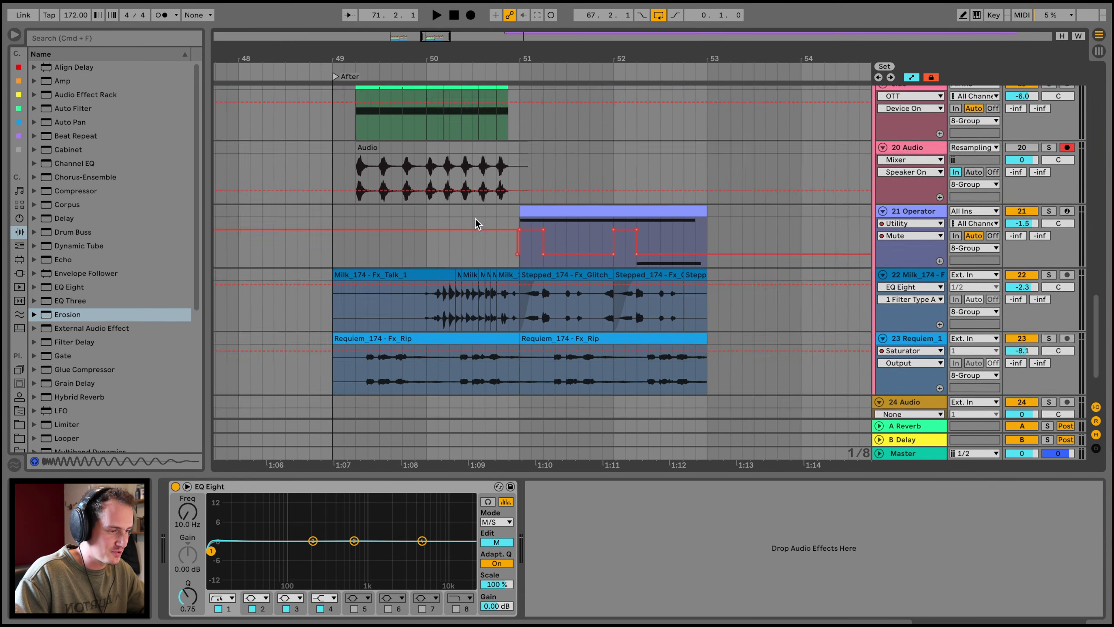
pyautogui.click(537, 267)
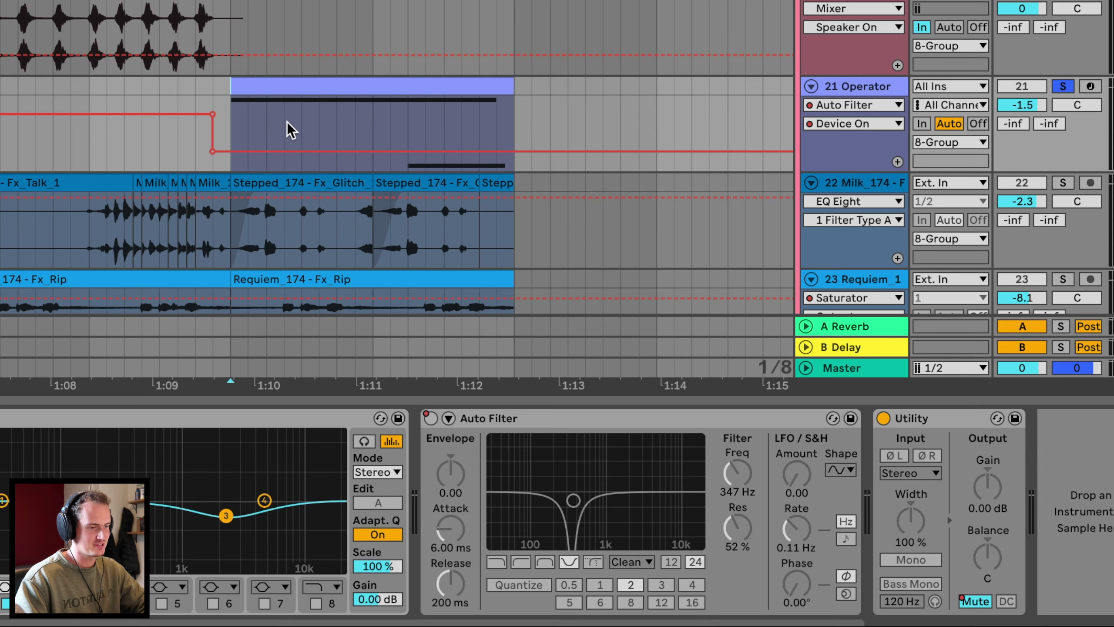
pyautogui.press('space')
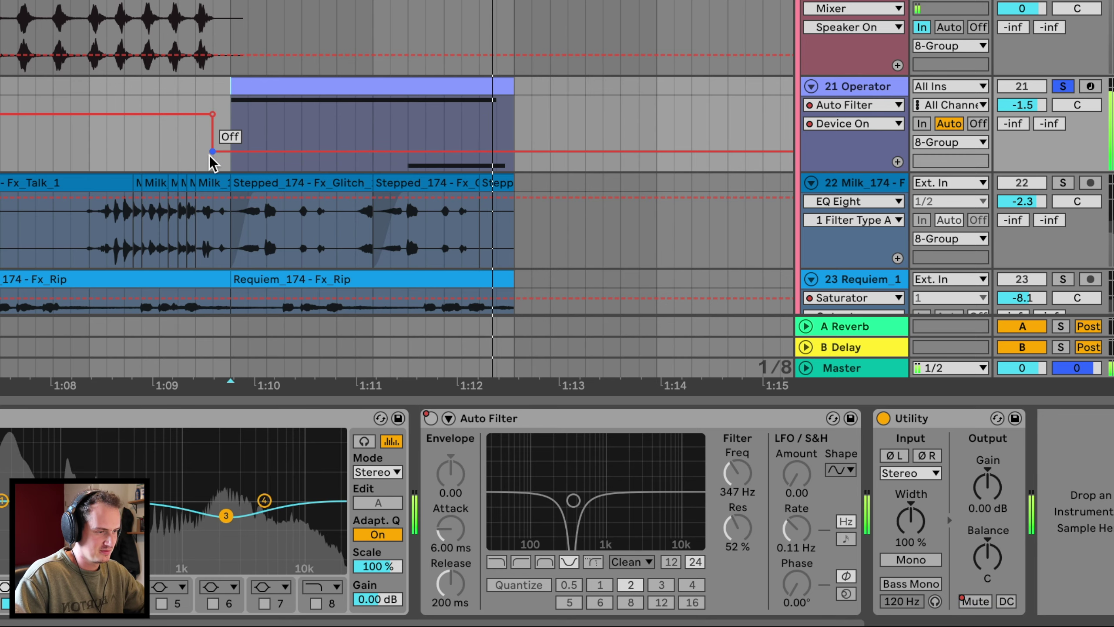
# Set the Auto Filter's Device On automation point just before bar 51 to On and replay the soloed Operator bass
pyautogui.moveTo(213, 152); pyautogui.dragTo(212, 114)
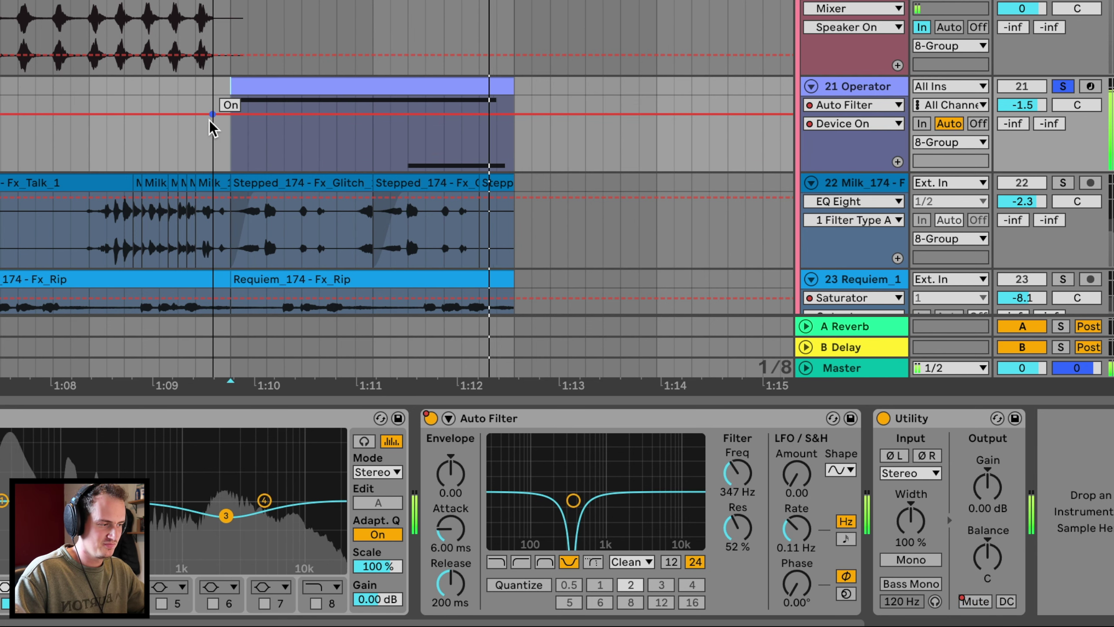
pyautogui.press('space')
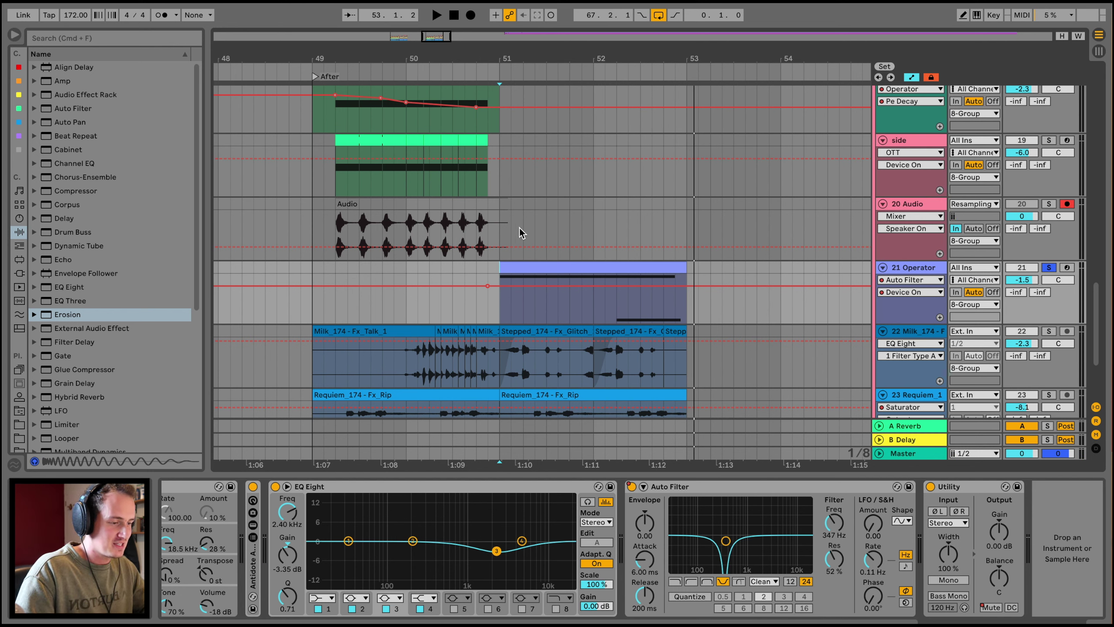
pyautogui.click(510, 263)
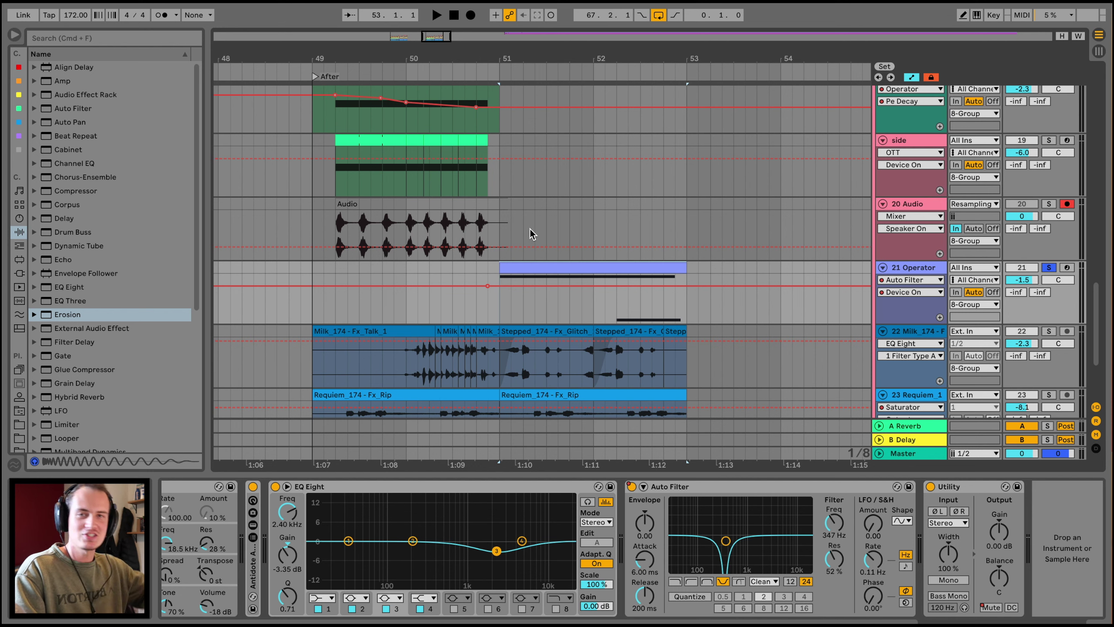
pyautogui.press('space')
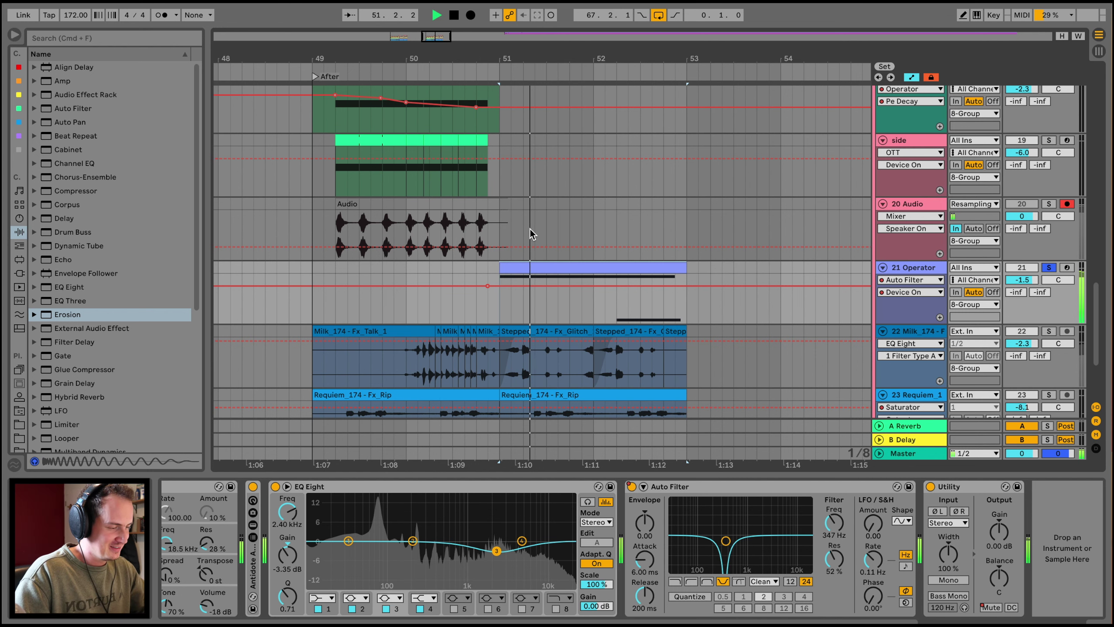
pyautogui.press('space')
# Add a Device On automation point at bar 51 on the 21 Operator track and play the bass from there
pyautogui.moveTo(499, 286)
pyautogui.mouseDown()
pyautogui.moveTo(499, 310)
pyautogui.moveTo(499, 286)
pyautogui.mouseUp()
pyautogui.press('space')
pyautogui.press('space')
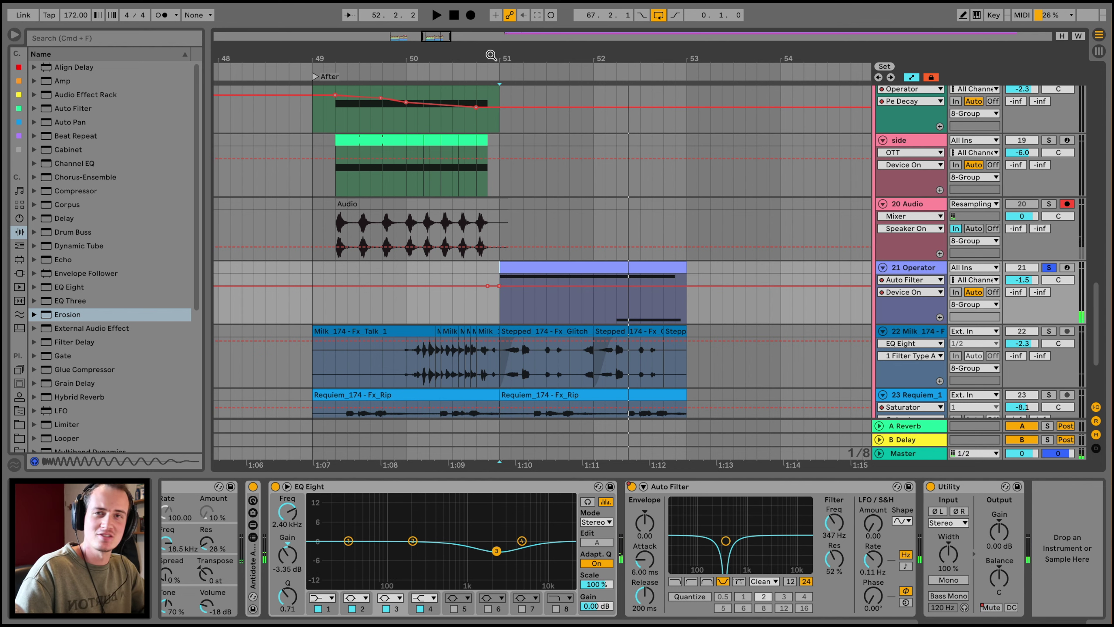
# Add a second Auto Filter after Utility on the 21 Operator track, set it to notch, and lower its frequency
pyautogui.scroll(-3, 490, 56)
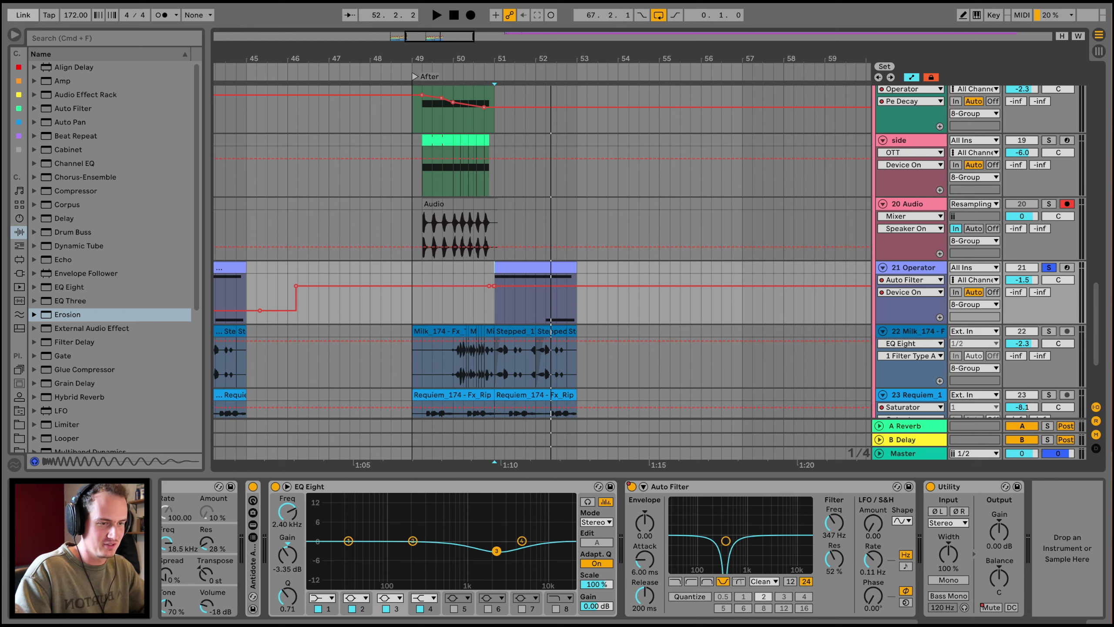
pyautogui.doubleClick(55, 106)
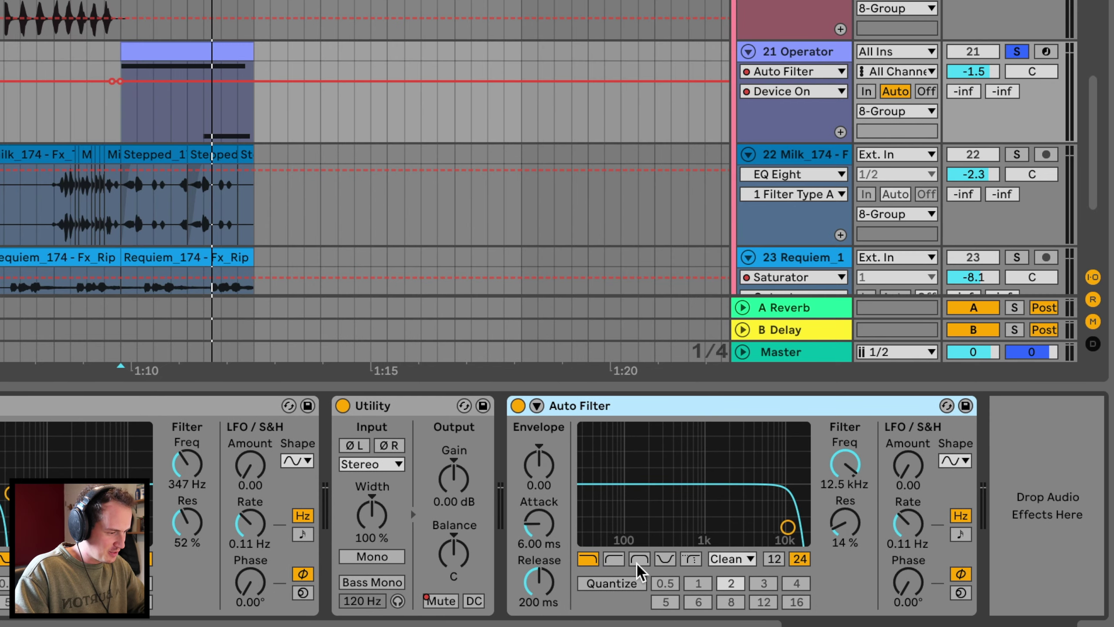
pyautogui.click(665, 559)
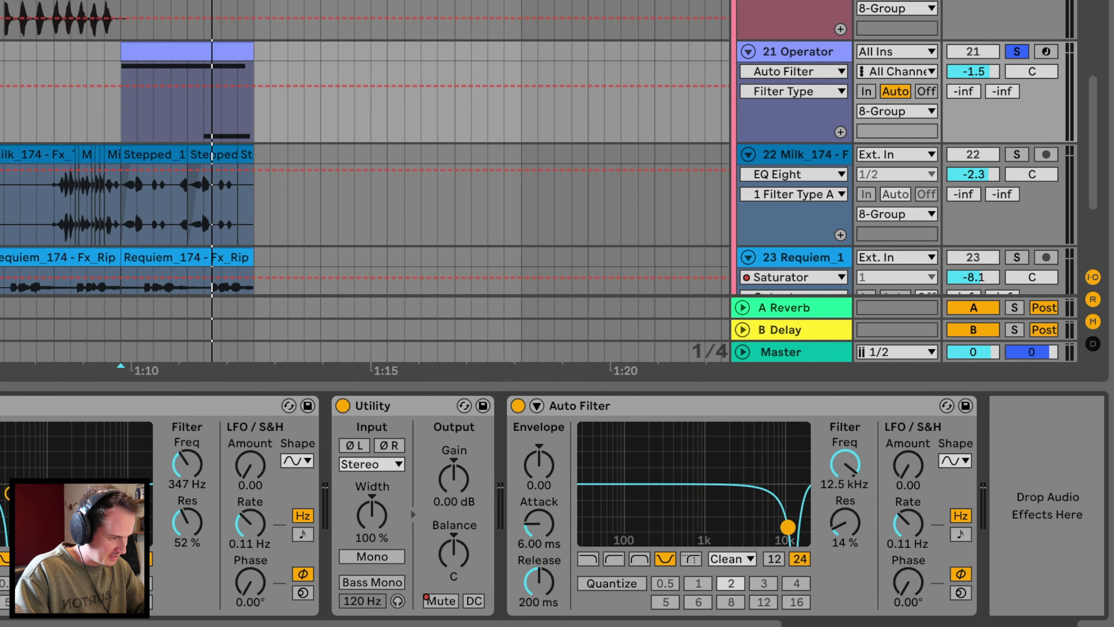
pyautogui.moveTo(788, 526); pyautogui.dragTo(687, 517)
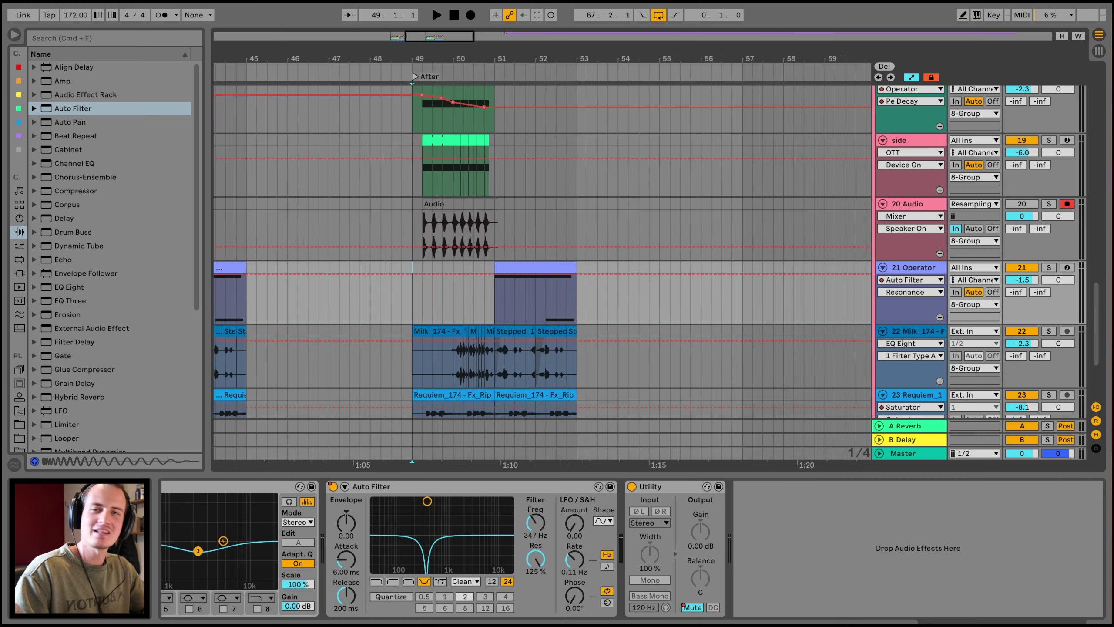
# Solo the 23 Requiem_1 track and play its Before clip from bar 41 with the Saturator off
pyautogui.moveTo(440, 66); pyautogui.dragTo(440, 54)
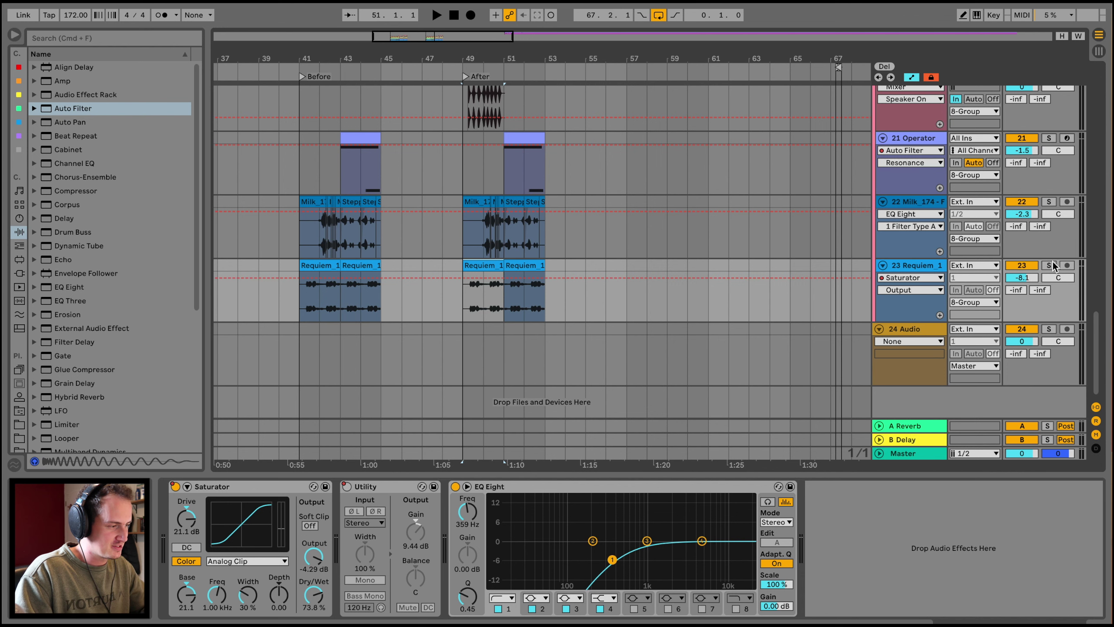
pyautogui.click(324, 265)
pyautogui.press('space')
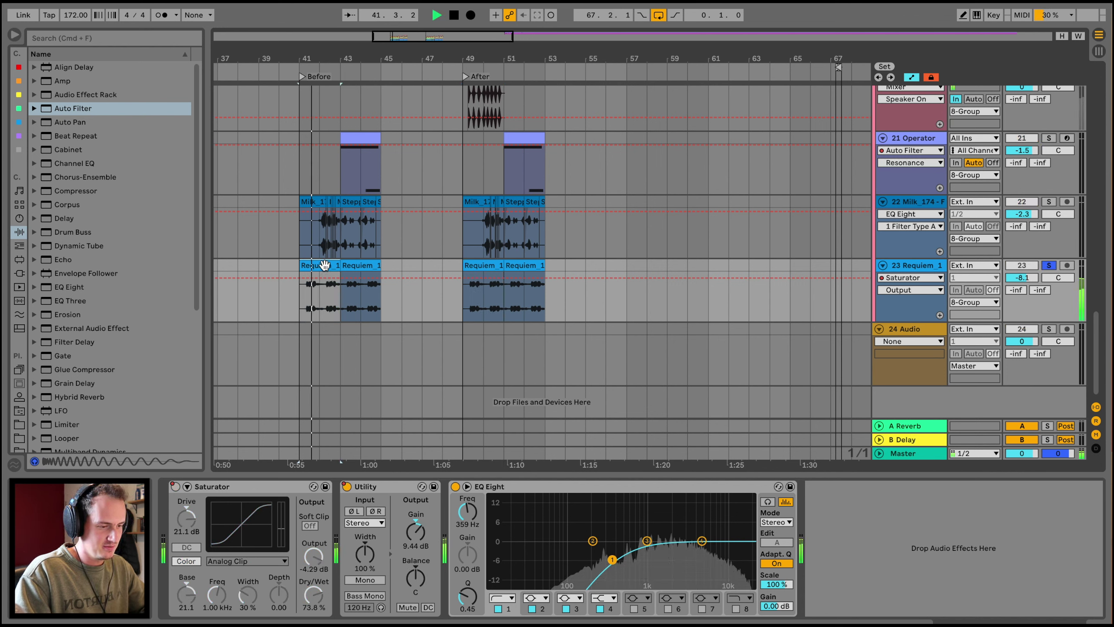
pyautogui.press('space')
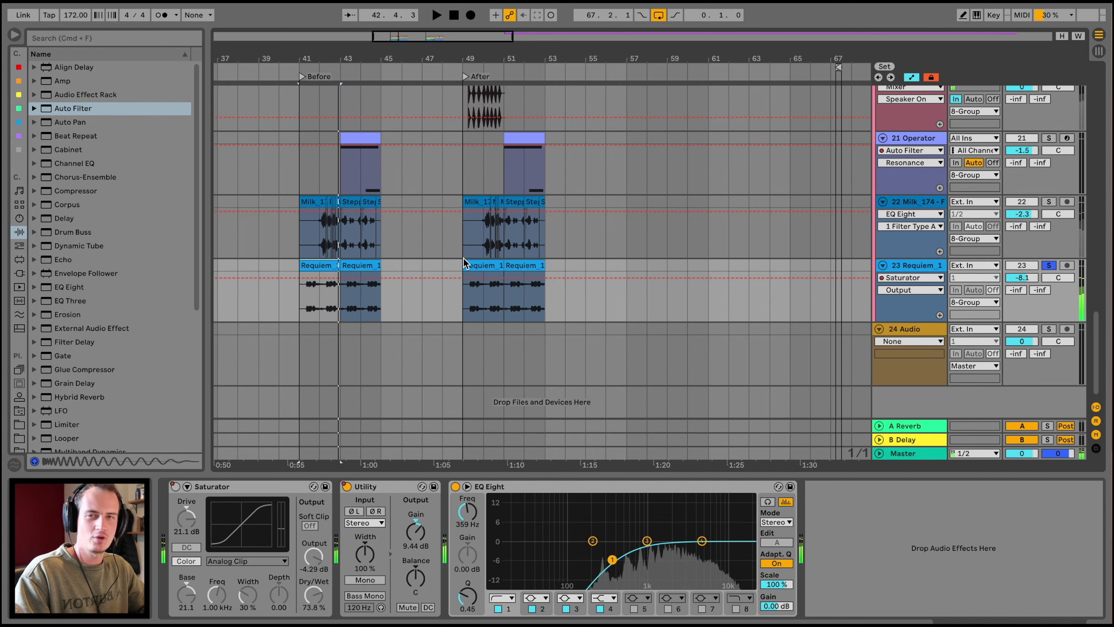
# Play the After loop from bar 49 at its first Requiem_1 clip, with all tracks audible
pyautogui.click(478, 263)
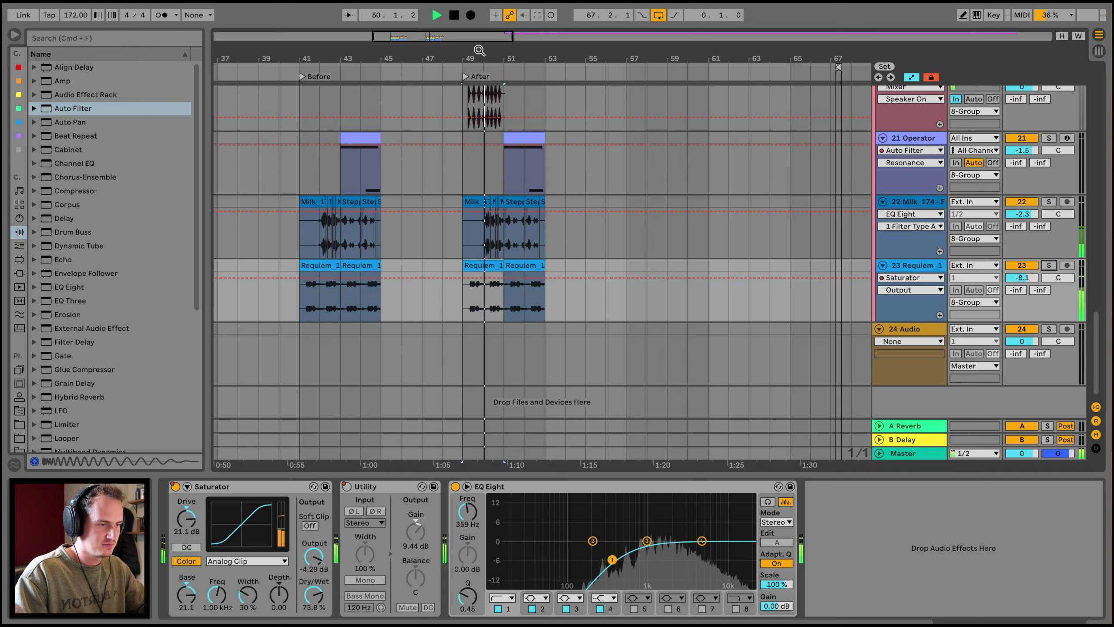
pyautogui.scroll(3, 458, 264)
pyautogui.scroll(-3, 462, 253)
pyautogui.press('space')
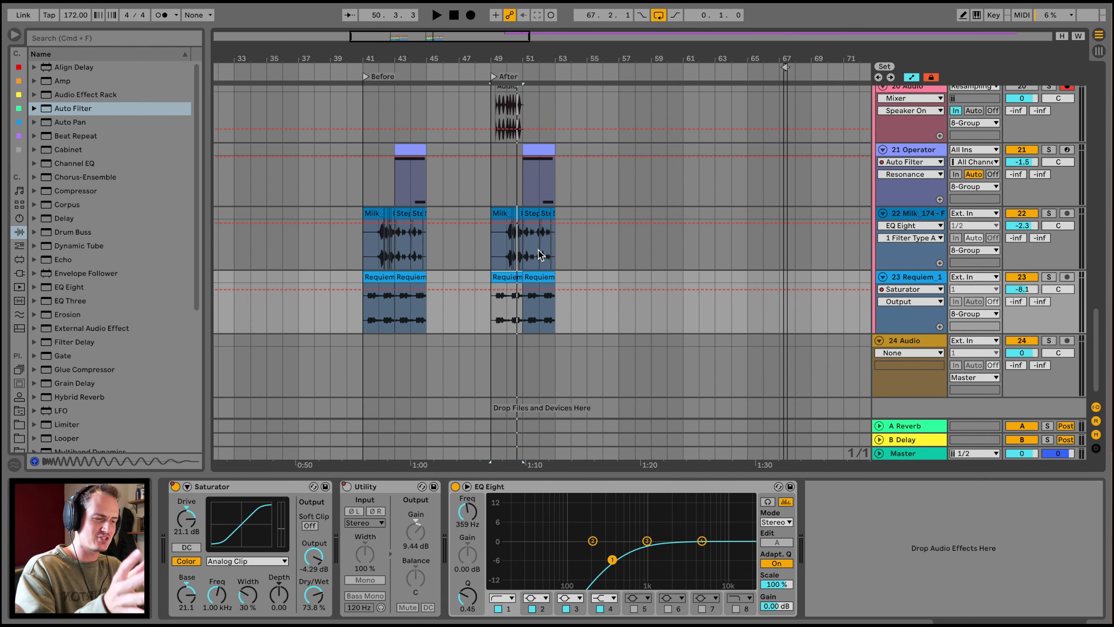
pyautogui.moveTo(534, 51); pyautogui.dragTo(533, 101)
pyautogui.press('space')
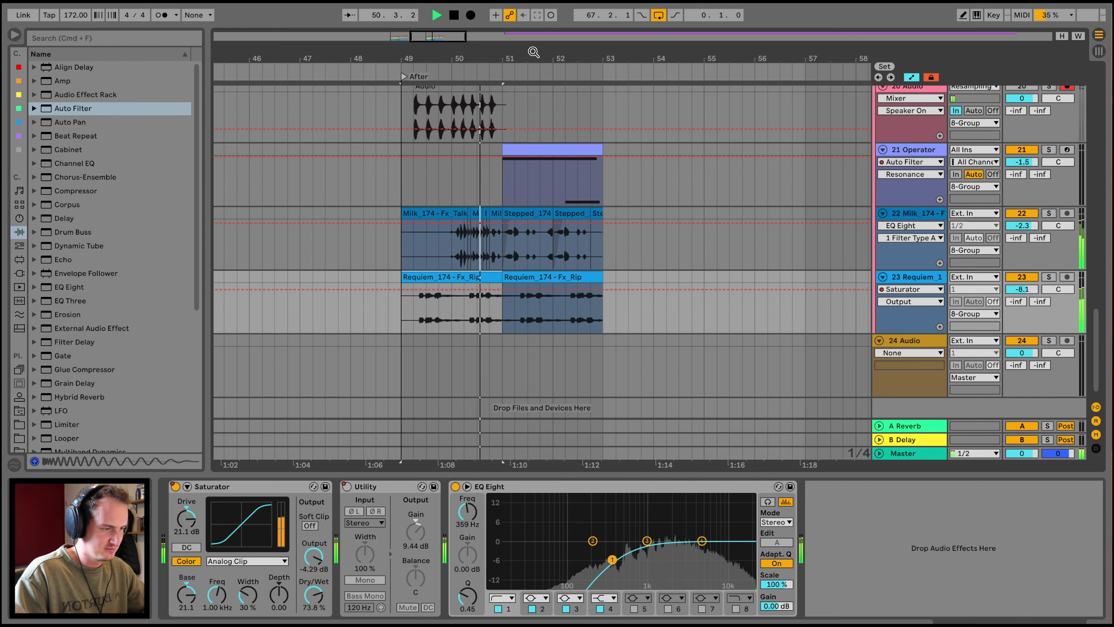
# Play the After section from bar 49 and set the playback loop to bars 49 to 53
pyautogui.scroll(-2, 534, 51)
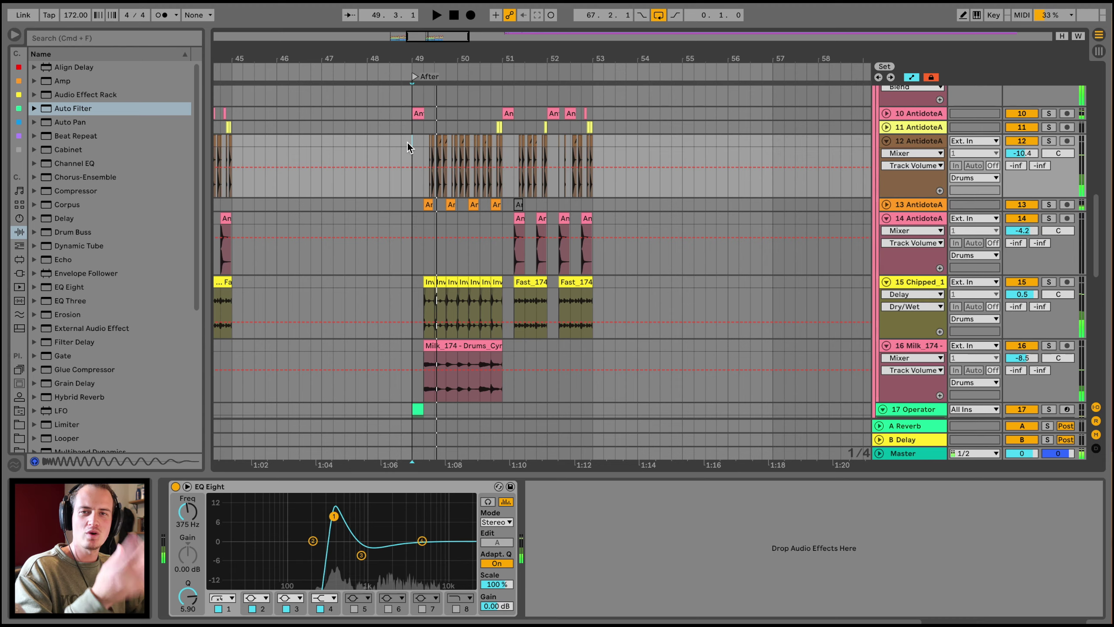
pyautogui.press('space')
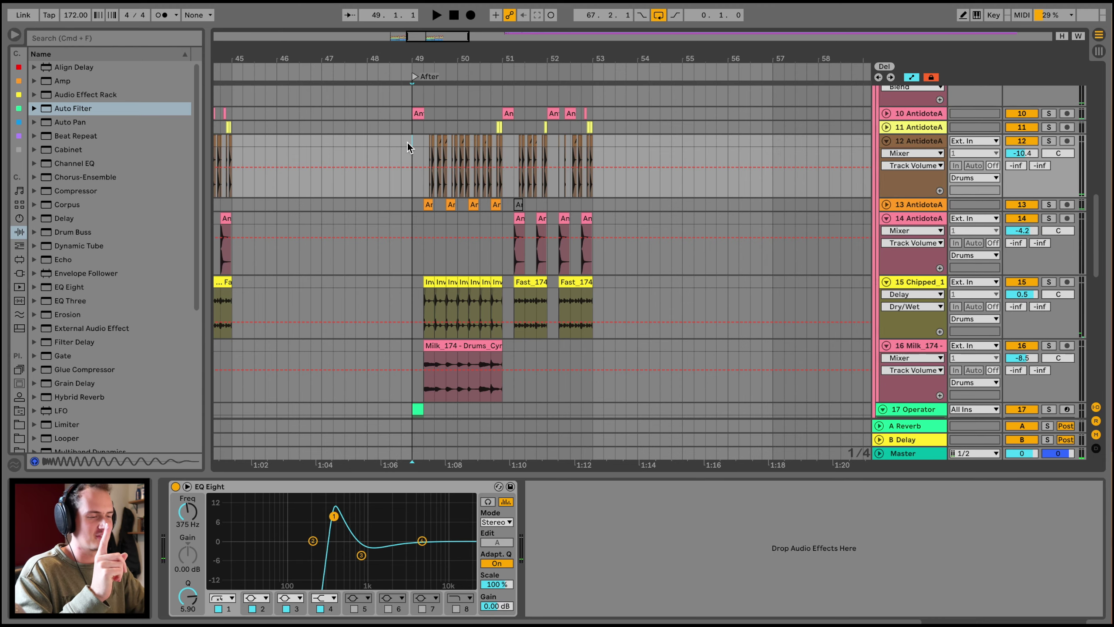
pyautogui.press('space')
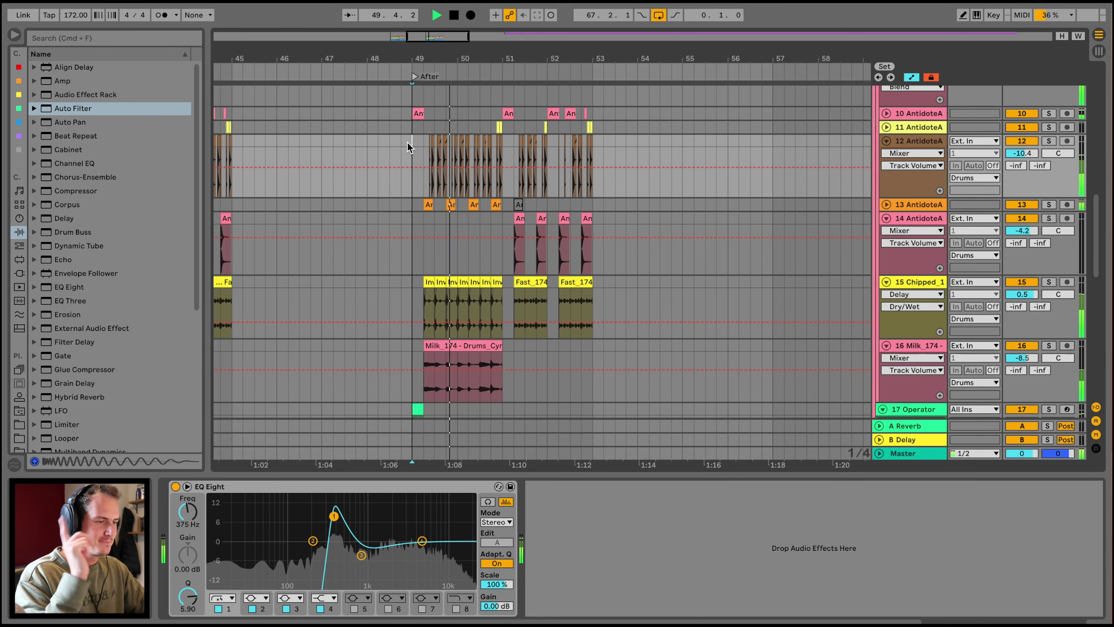
pyautogui.moveTo(407, 143); pyautogui.dragTo(593, 143)
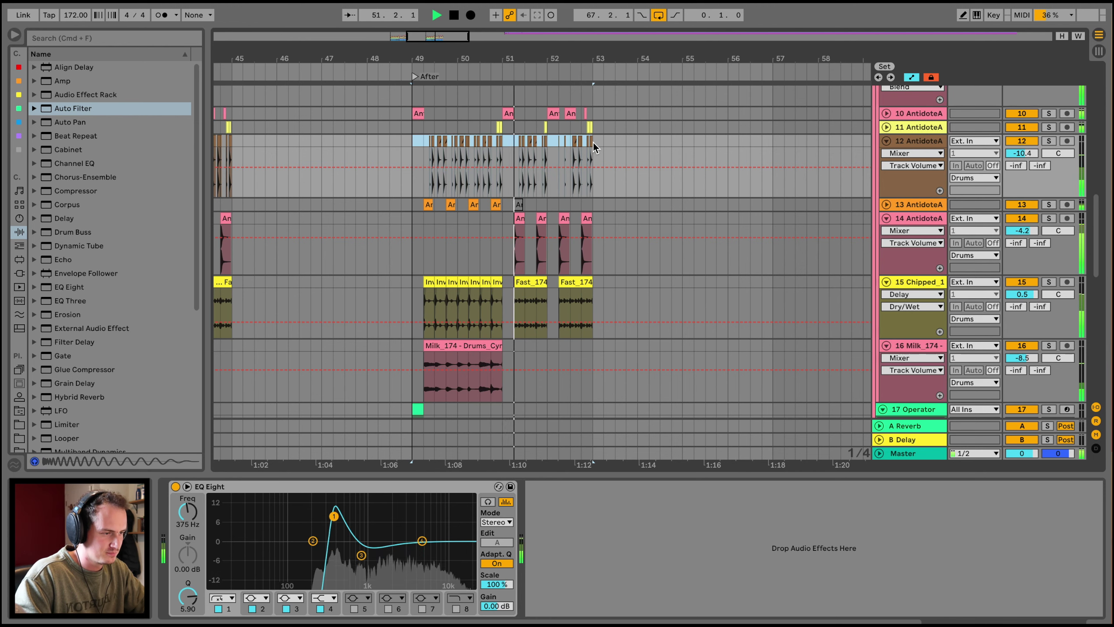
pyautogui.press('super+l')
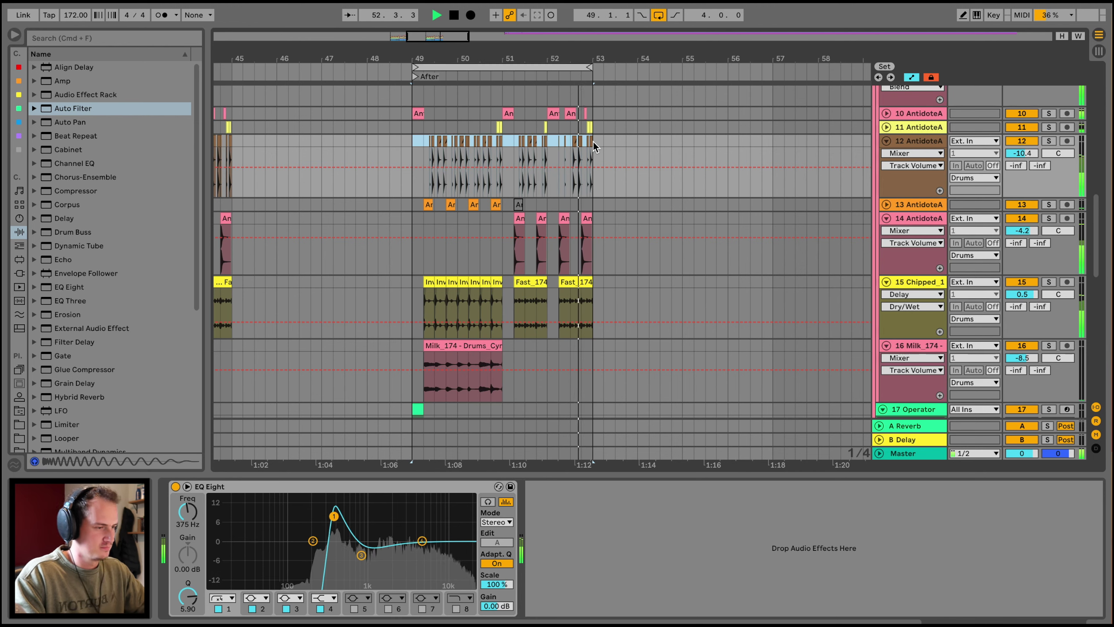